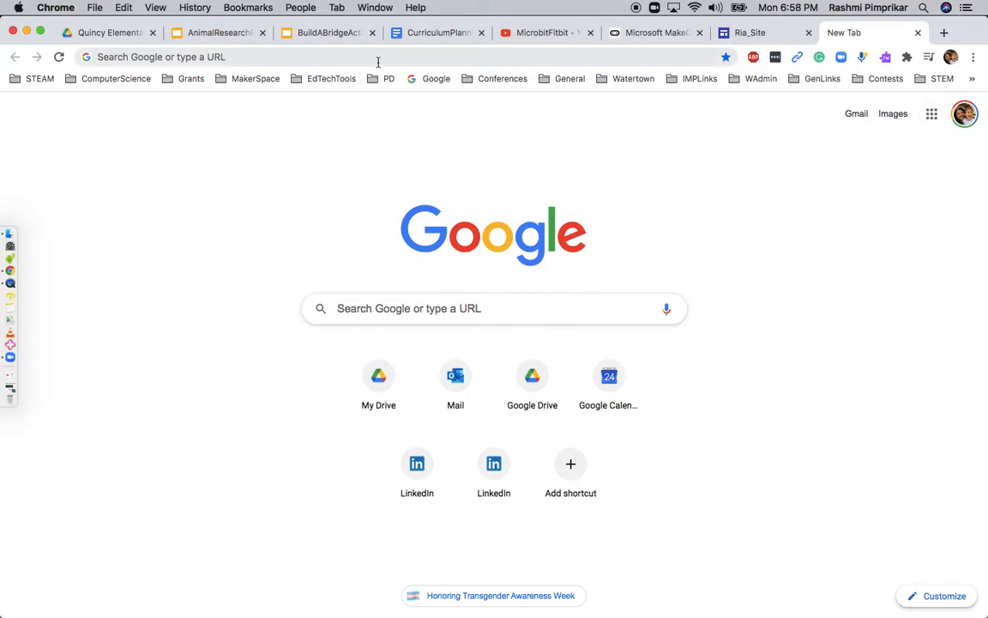
Navigate Chrome to sites.google.com to reach the Google Sites start page
left_click(378, 64)
type("sites")
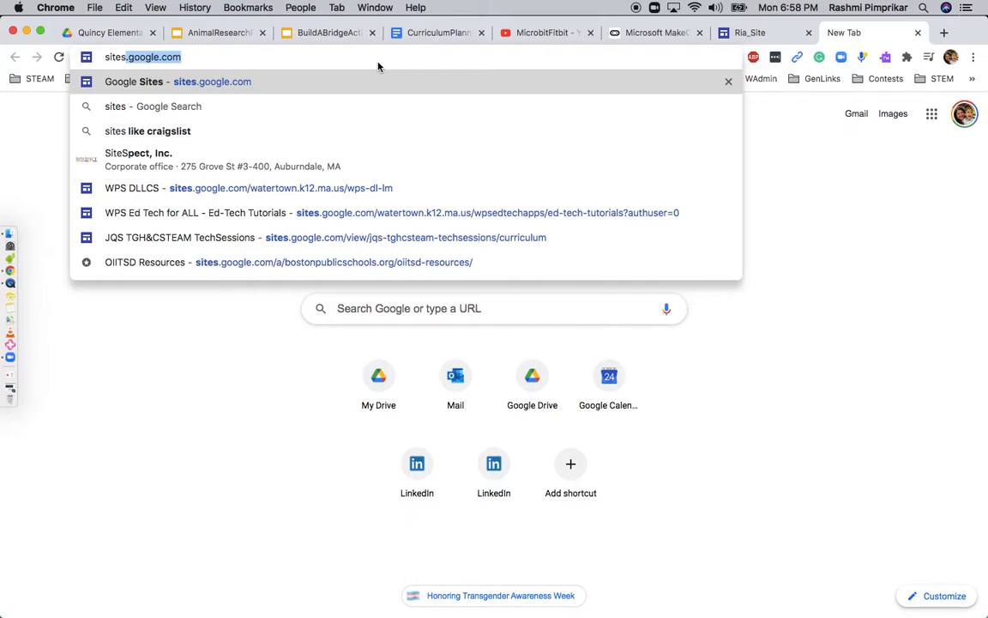
key("Return")
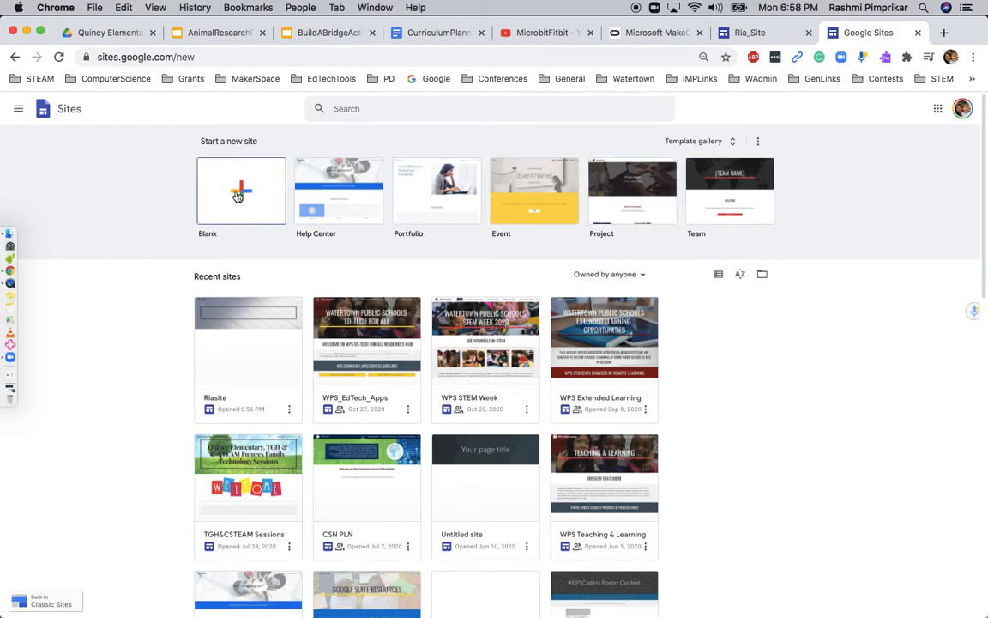
Browse the Template gallery and start a new site from the Blank template
left_click(732, 141)
scroll(600, 283, "down", 5)
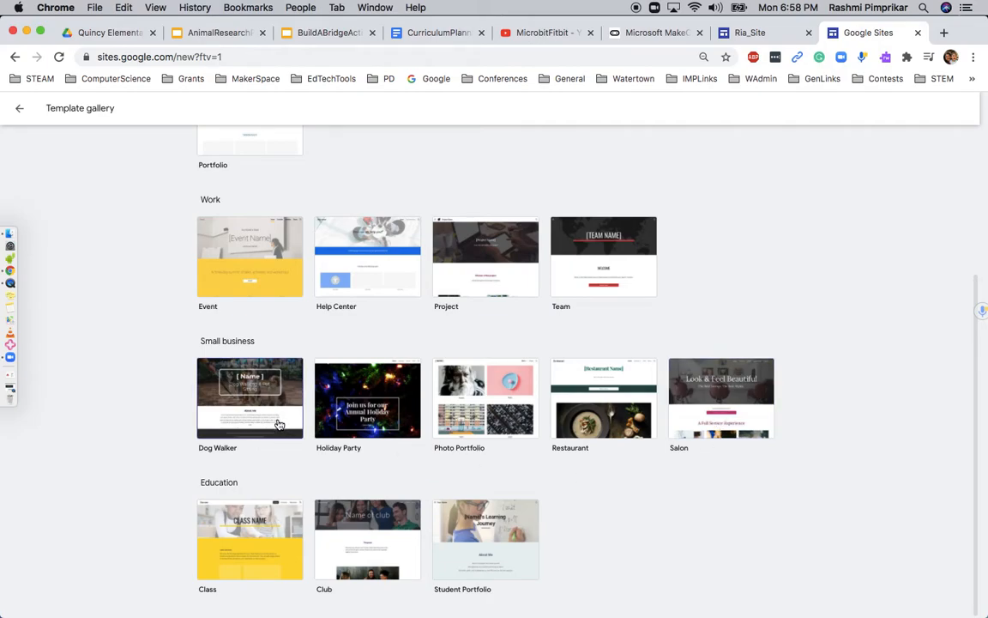
scroll(279, 423, "up", 2)
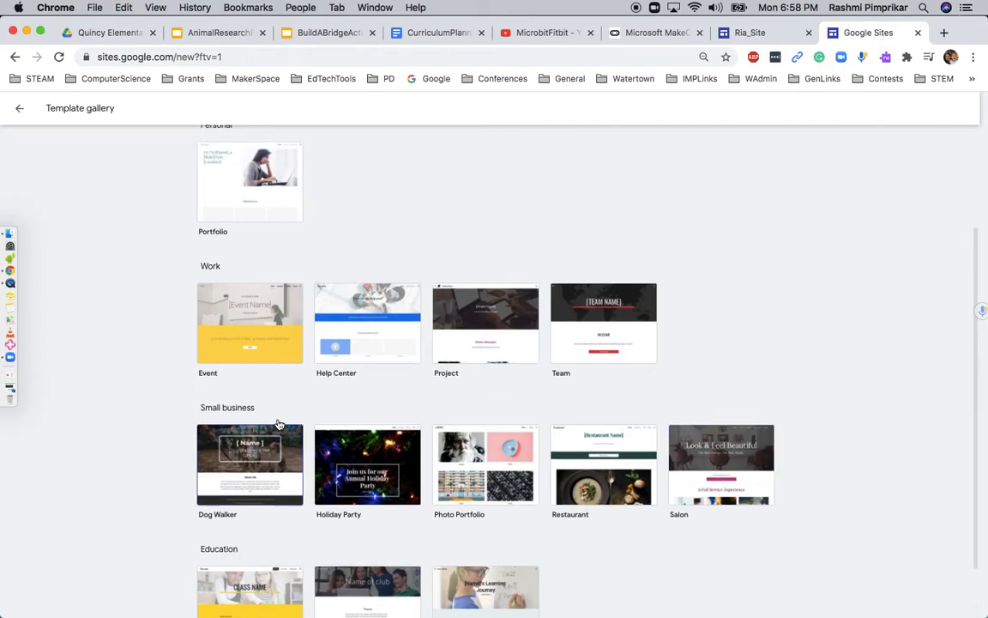
scroll(279, 424, "up", 4)
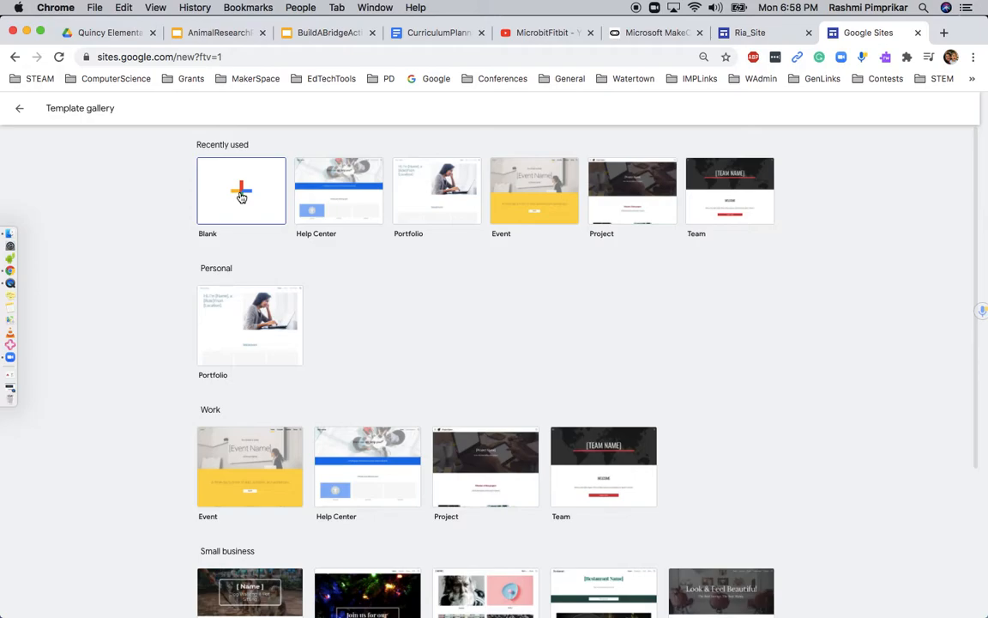
left_click(241, 196)
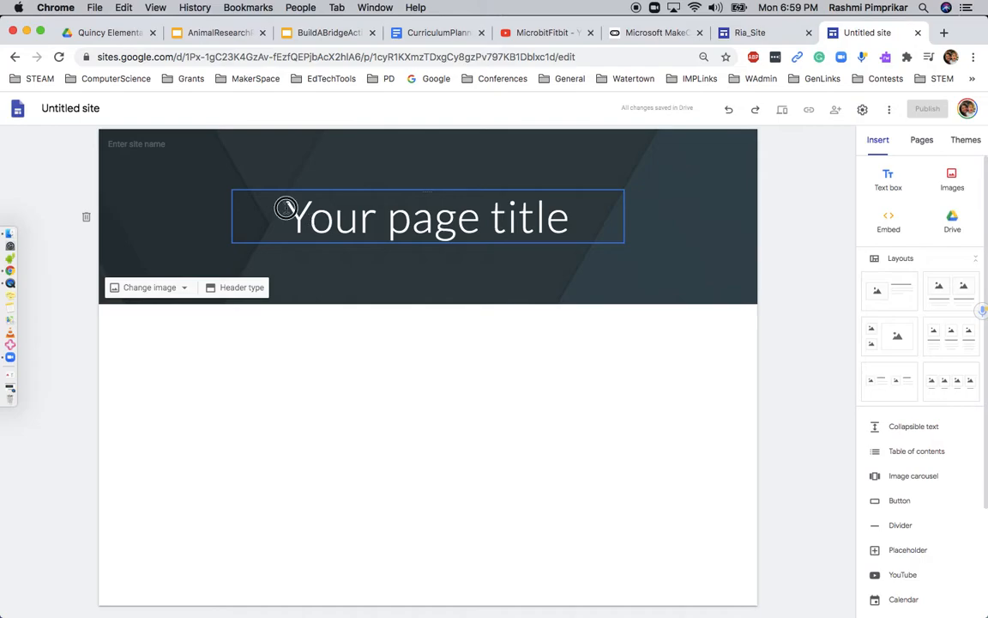
left_click(284, 215)
left_click_drag(286, 217, 569, 214)
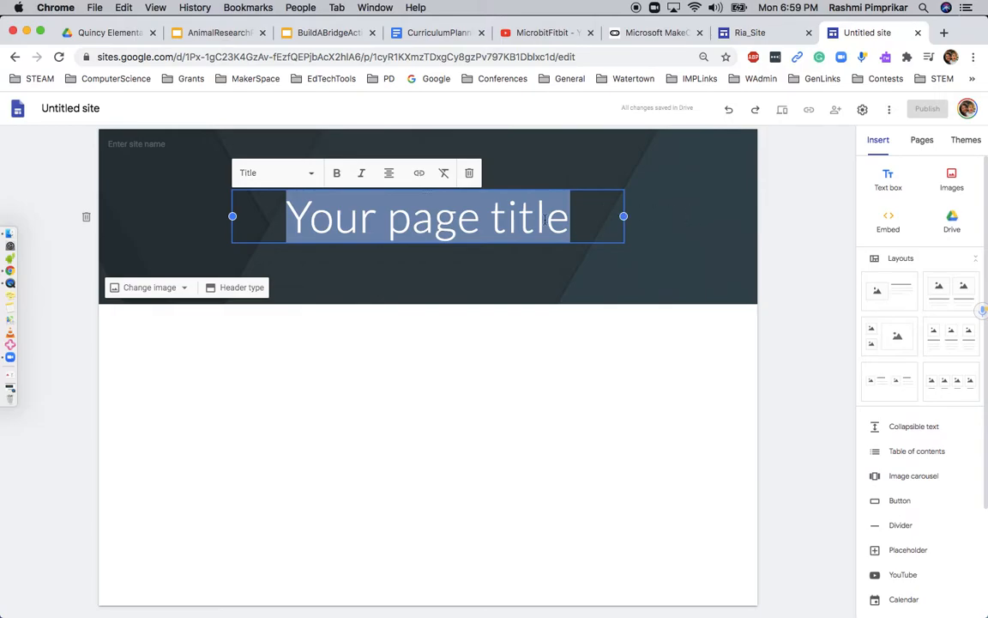
left_click(648, 251)
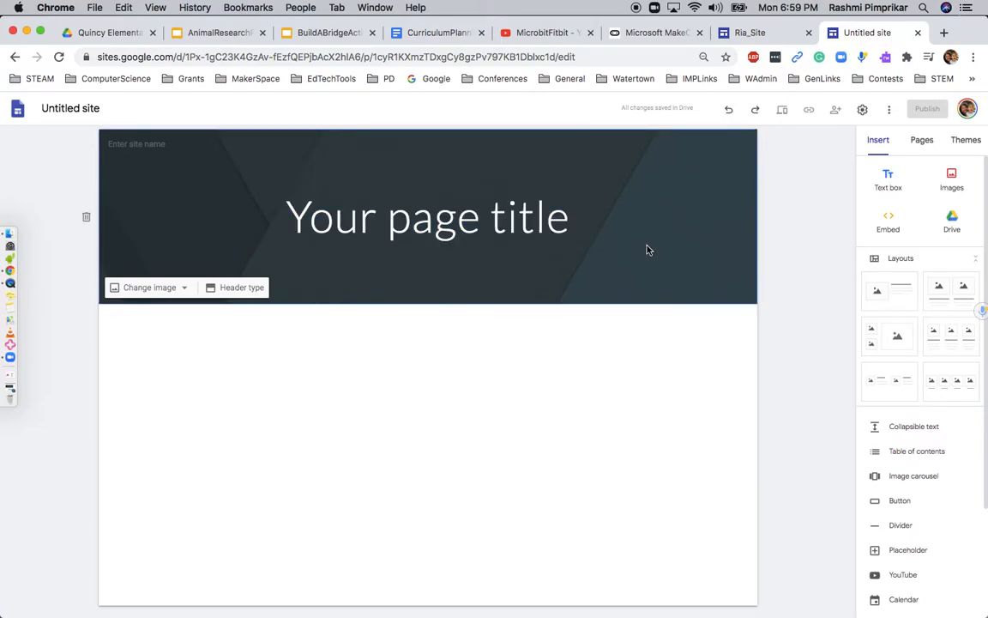
Apply the Impression theme with its yellow accent colour and the Capital font style
left_click(959, 144)
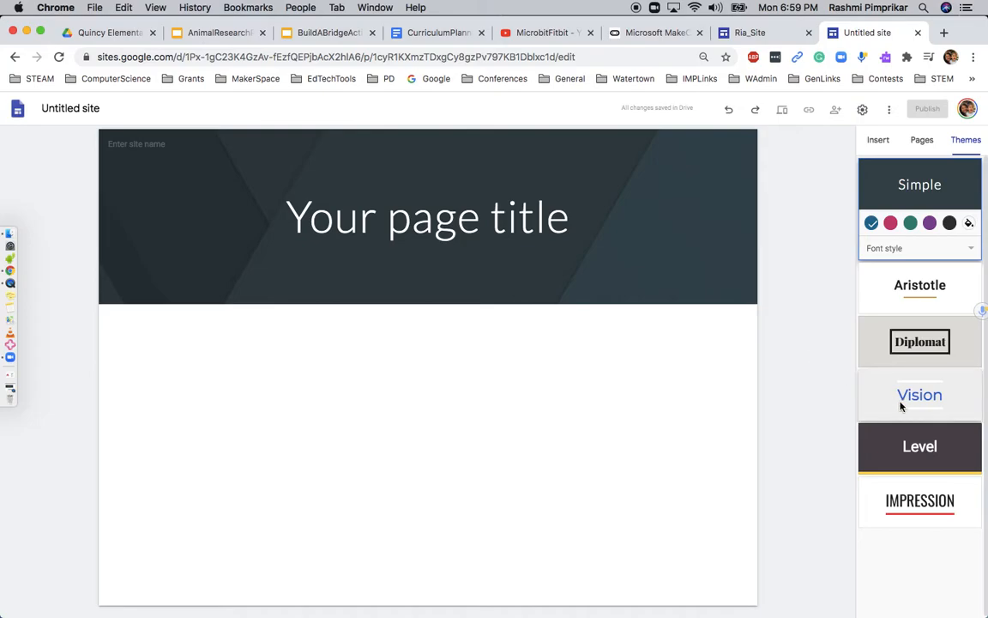
left_click(935, 504)
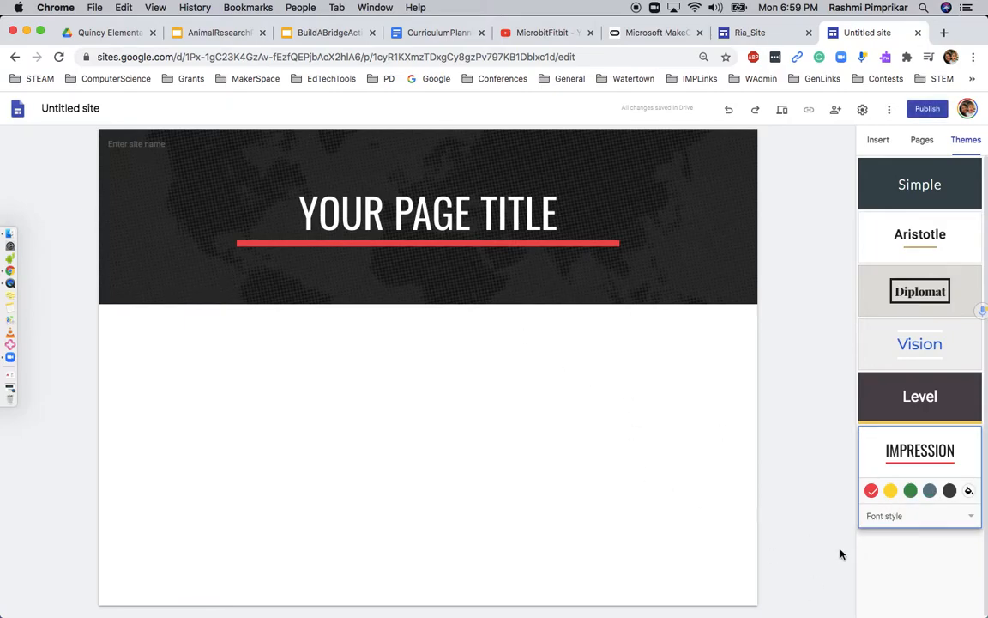
left_click(891, 492)
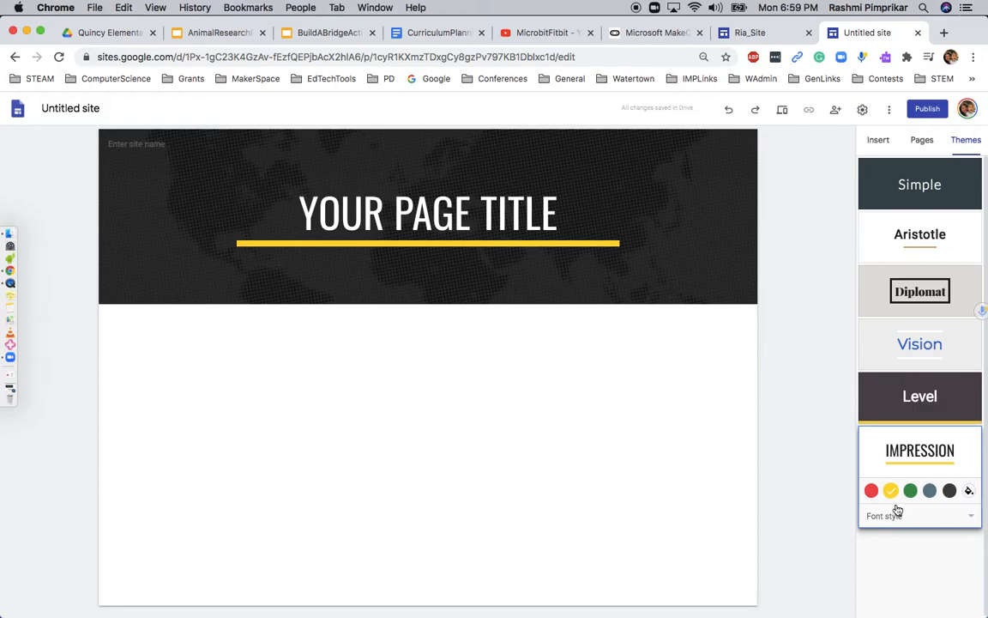
left_click(972, 519)
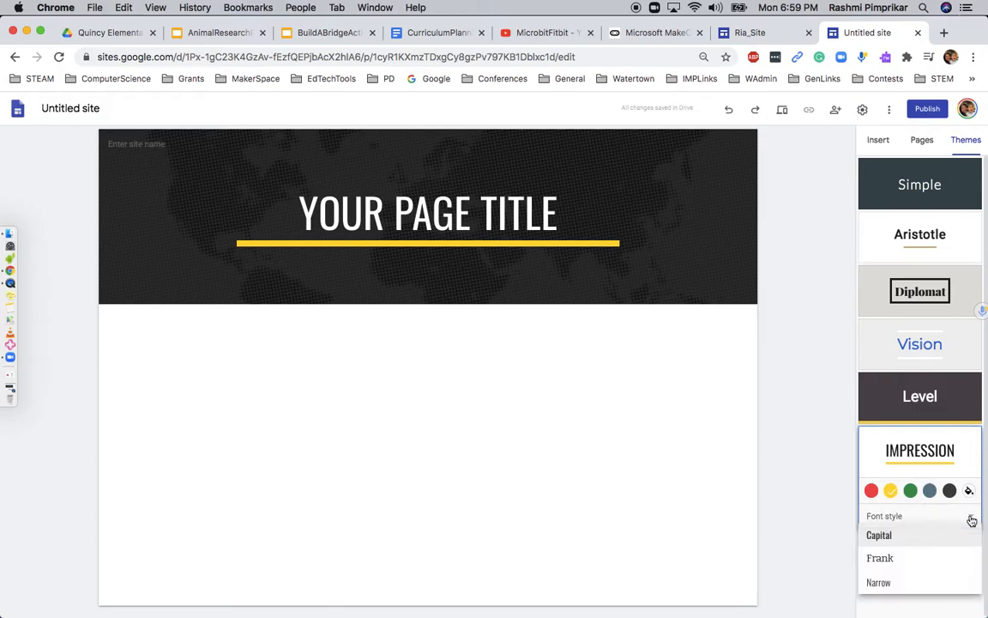
left_click(886, 534)
mouse_move(506, 248)
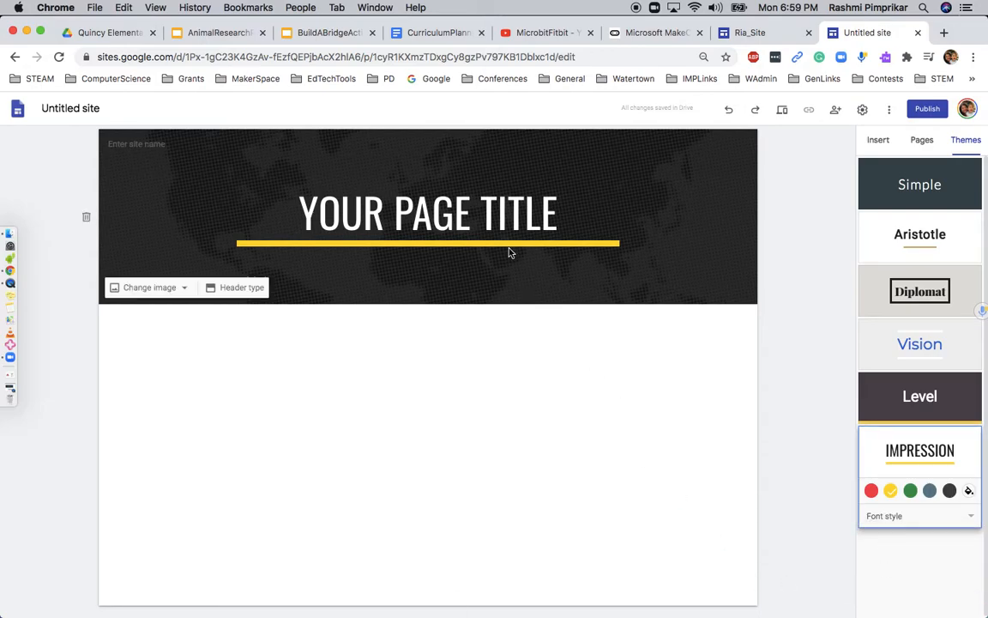
Set the header type to Large banner
left_click(243, 287)
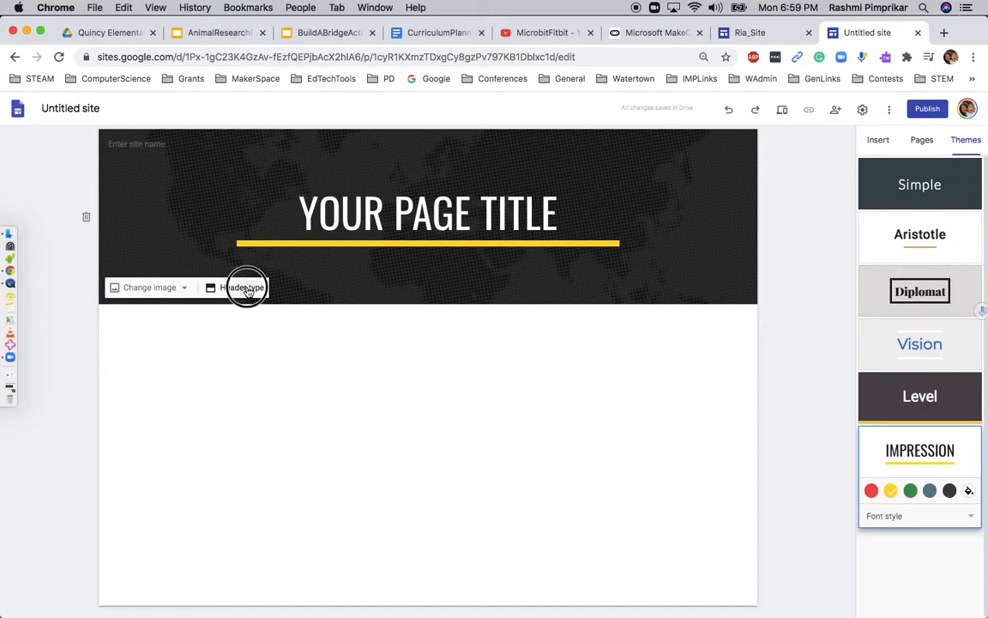
left_click(236, 288)
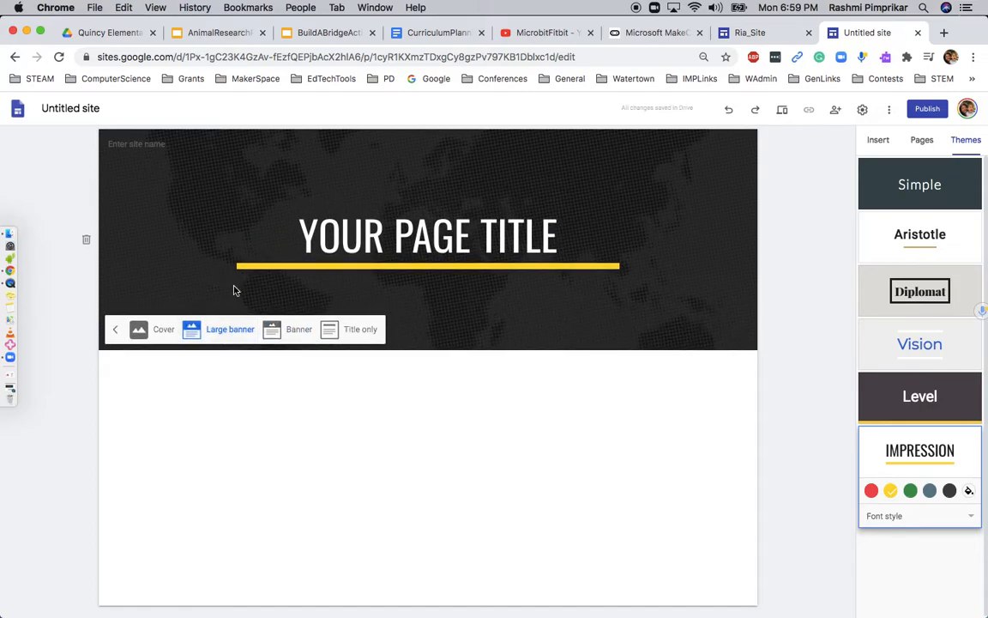
left_click(118, 334)
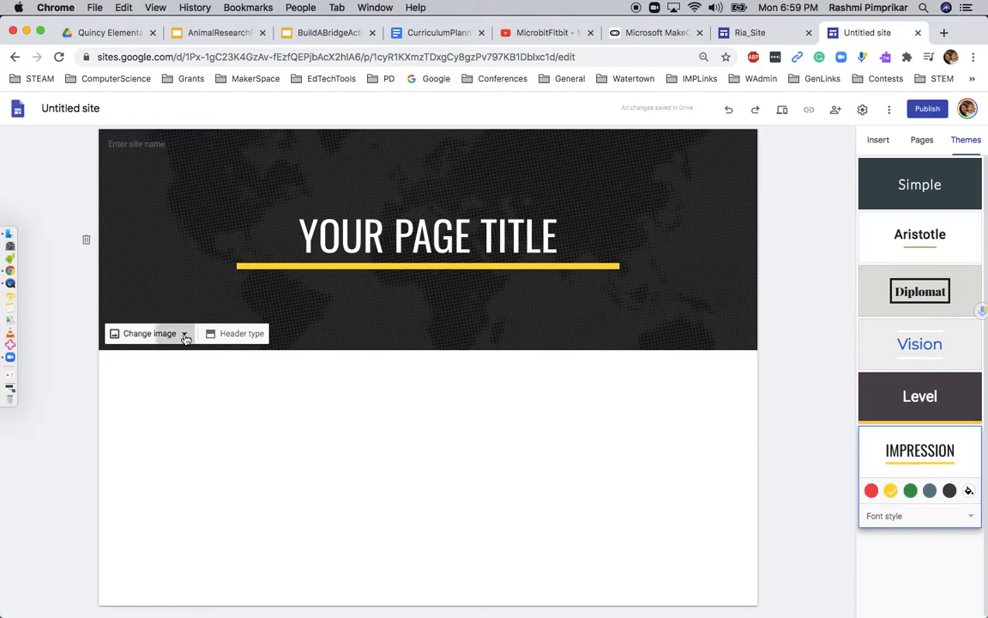
Upload vladstudio_space_walk_wallpaper.jpg from Downloads as the banner background image
left_click(184, 335)
left_click(162, 391)
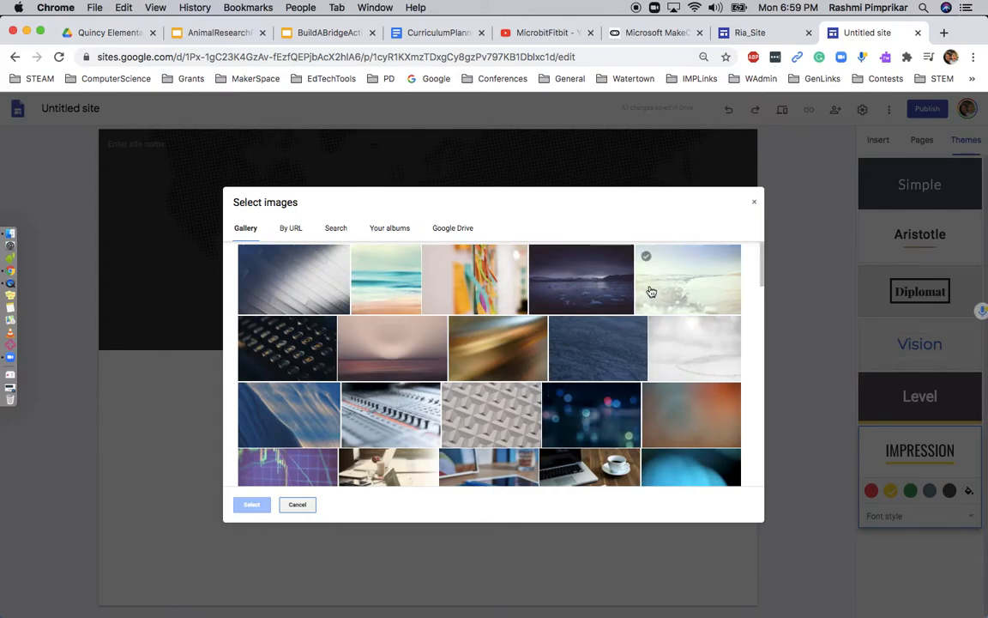
left_click(755, 206)
left_click(163, 334)
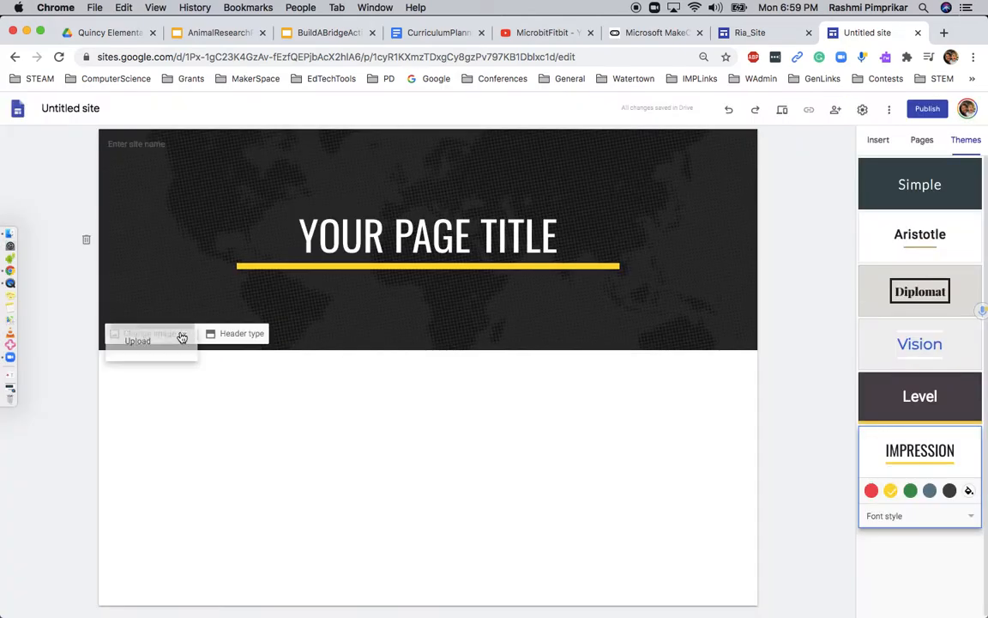
left_click(166, 361)
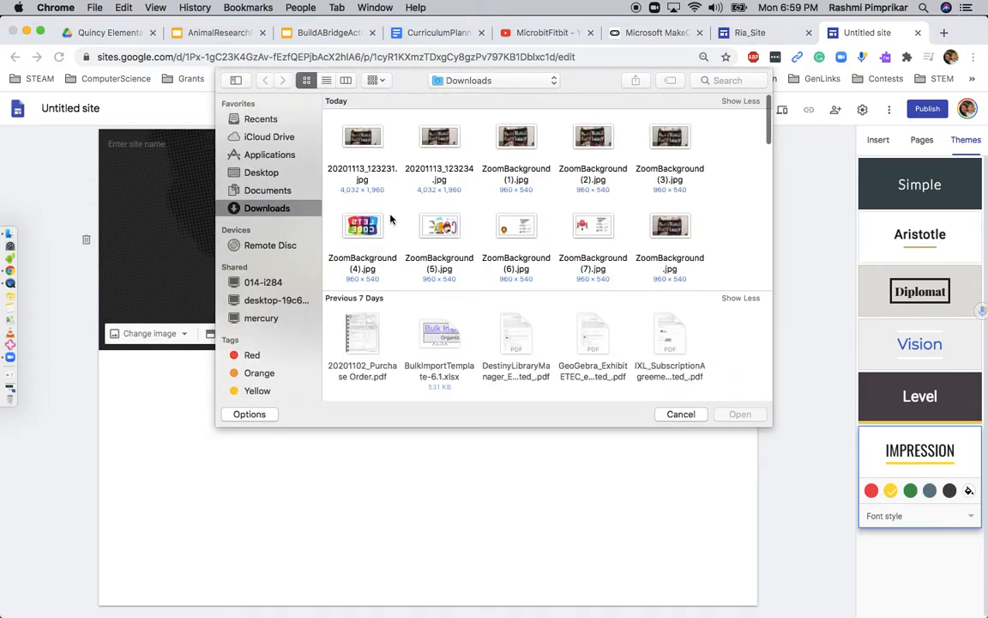
scroll(391, 216, "down", 5)
scroll(433, 336, "down", 2)
scroll(399, 331, "down", 1)
left_click(453, 311)
left_click(741, 415)
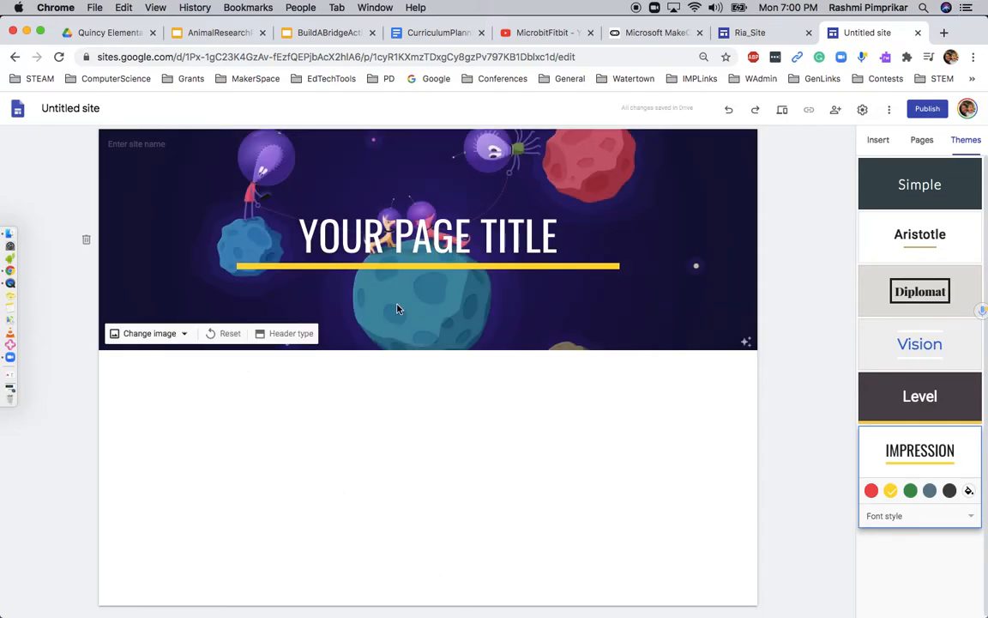
Replace the default header title with the owner's name and a 'Digital Porfol' second line
left_click(396, 236)
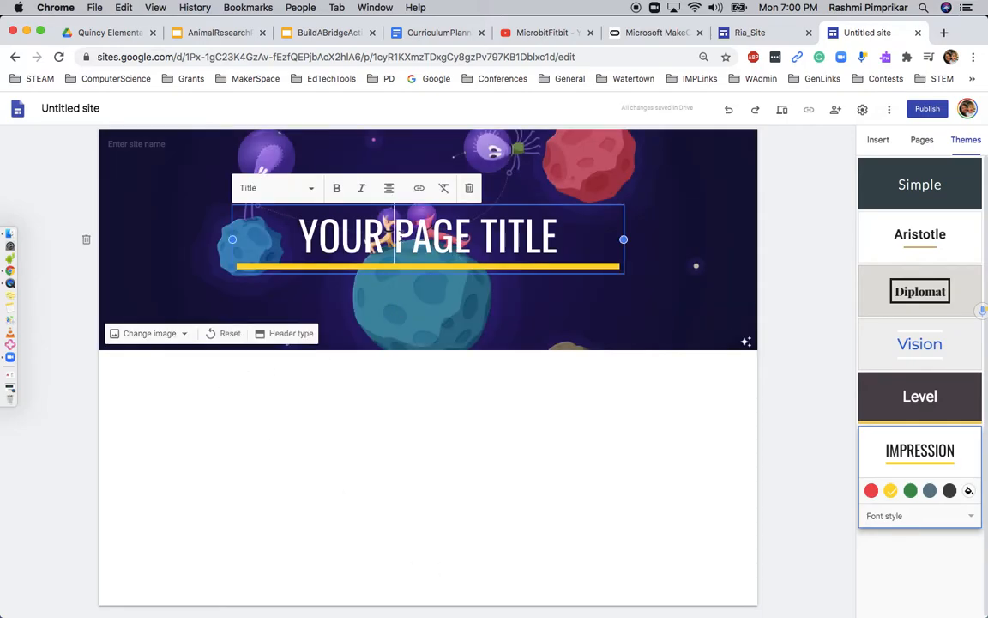
triple_click(397, 236)
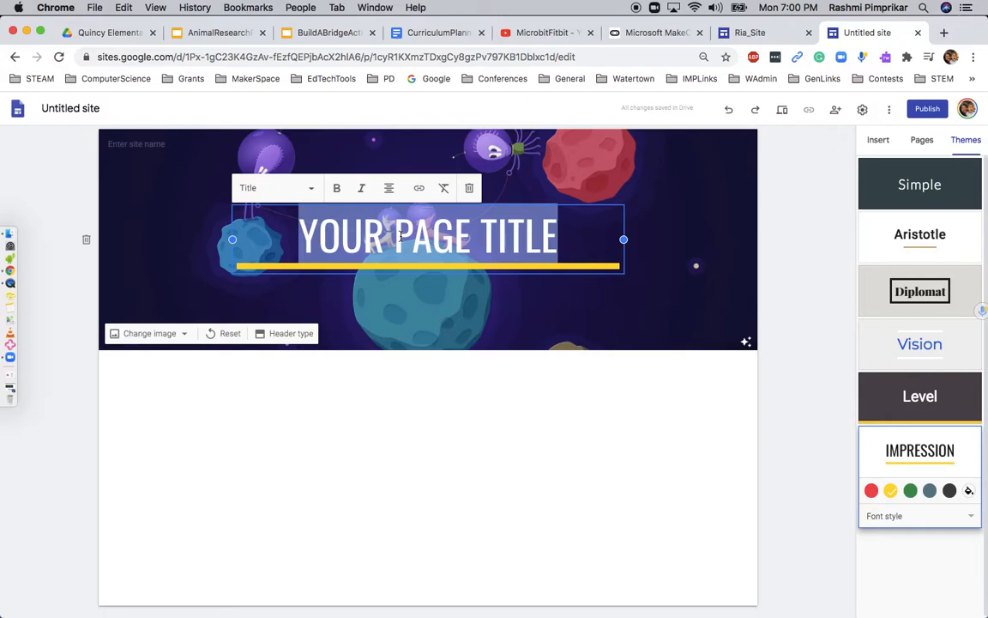
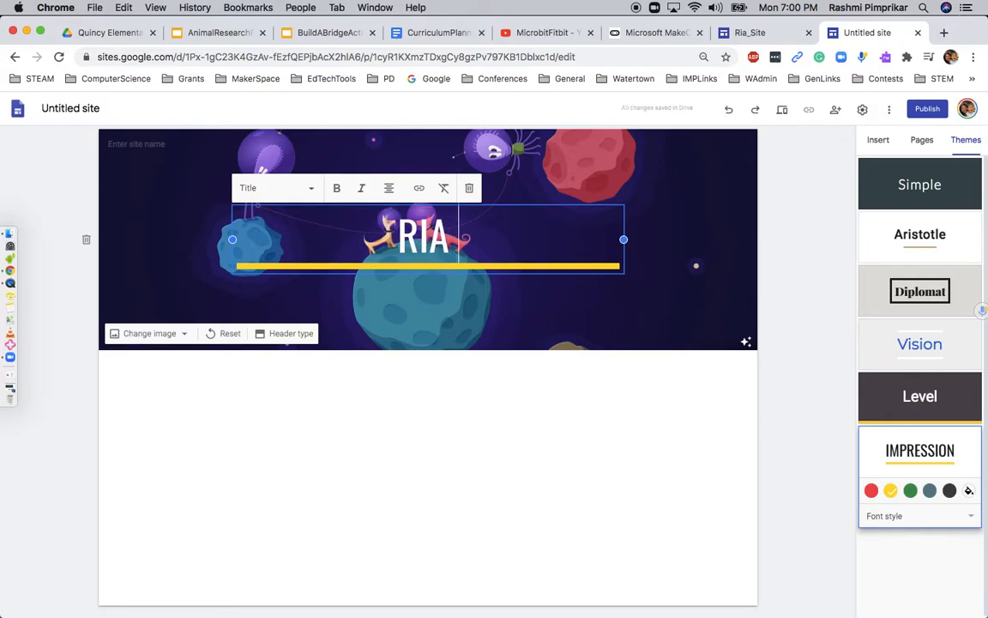
key("Return")
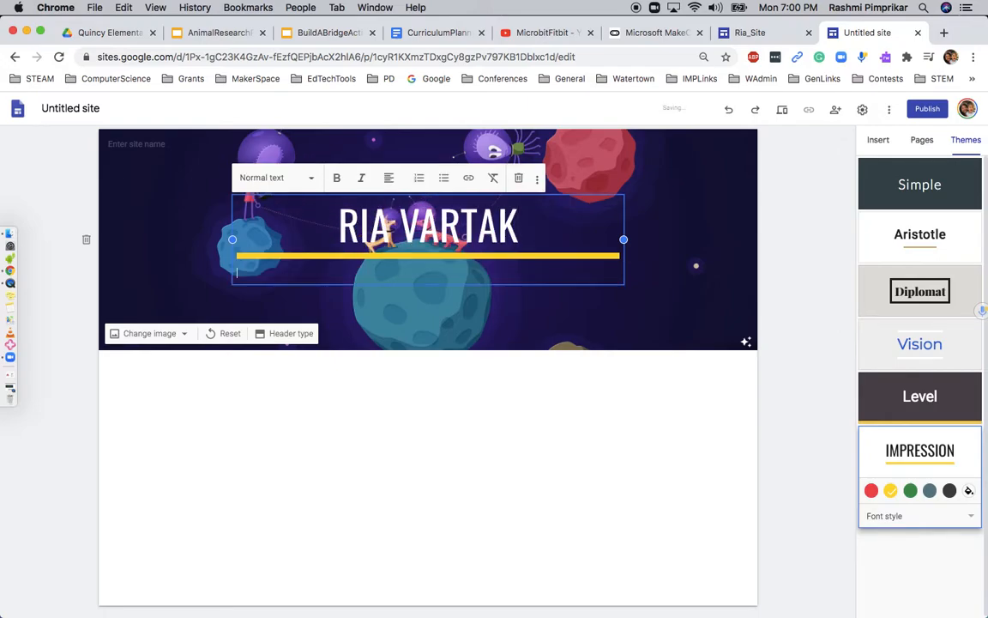
type("Digital Porfolio")
Make the Digital Porfolio line Title-styled and centred
triple_click(238, 273)
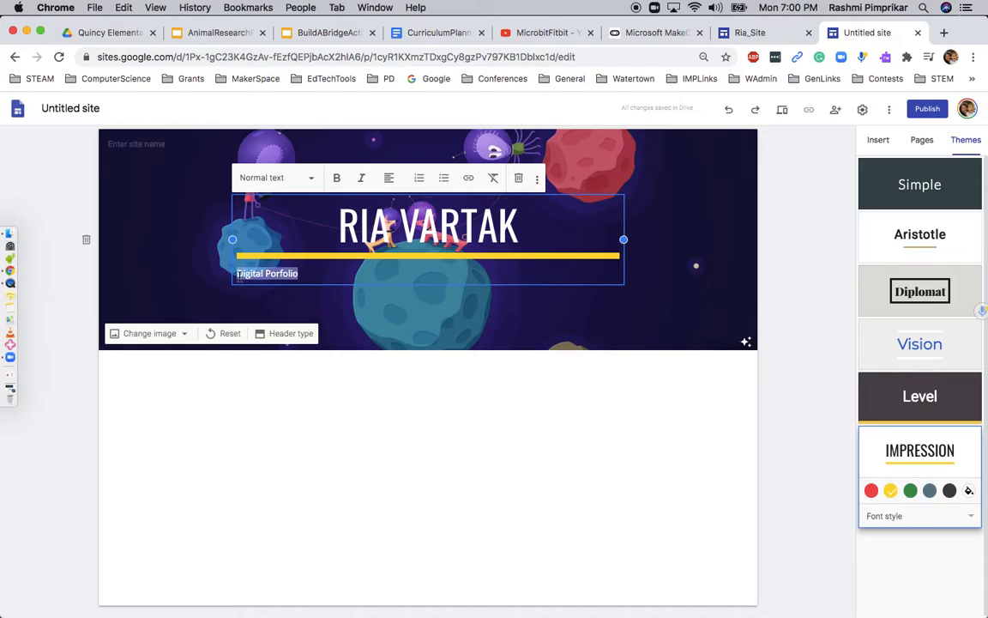
left_click(304, 177)
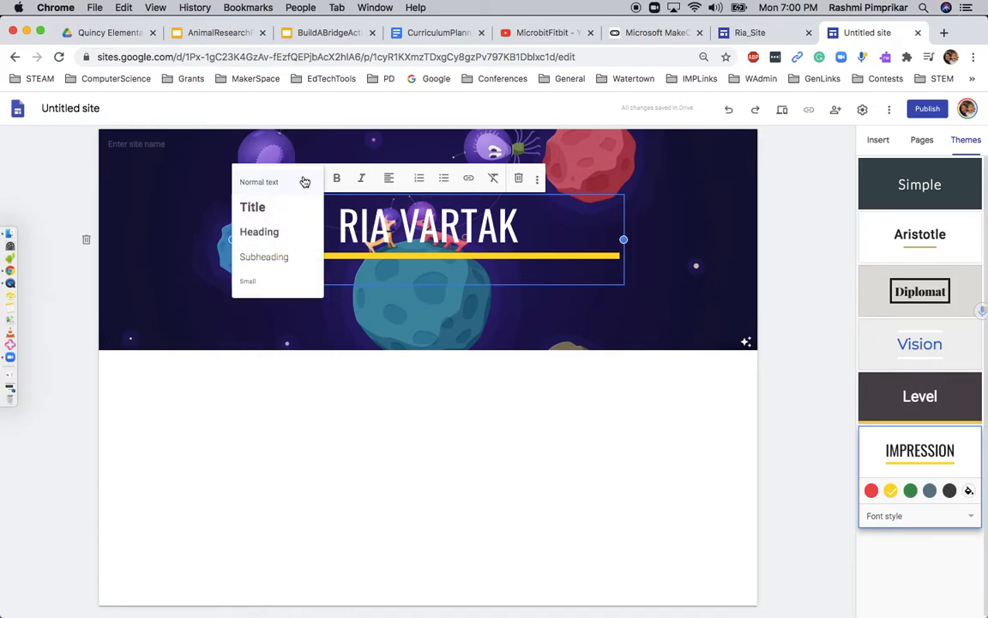
left_click(273, 215)
left_click(377, 178)
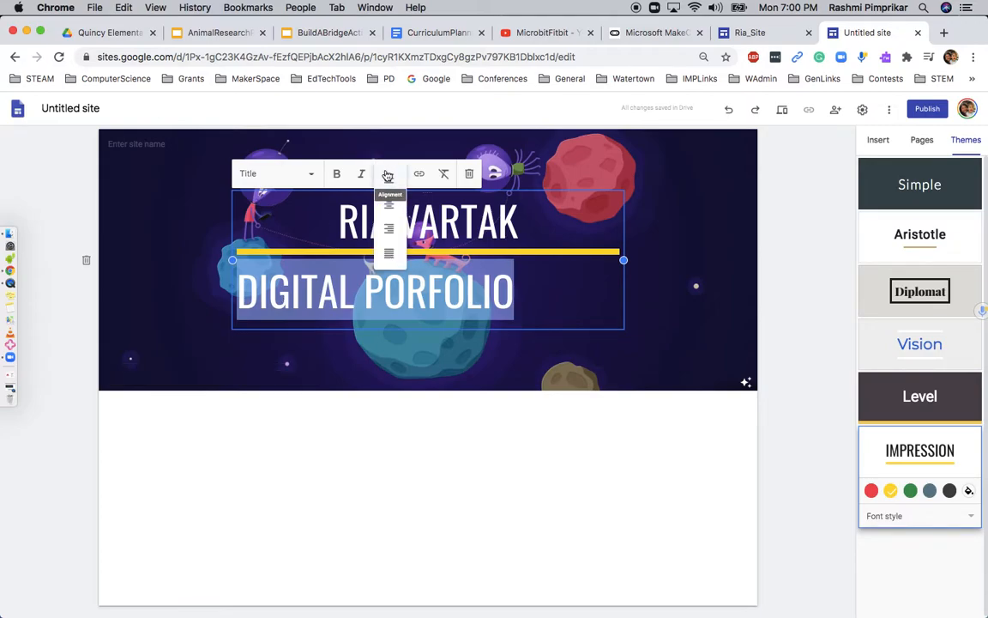
left_click(388, 204)
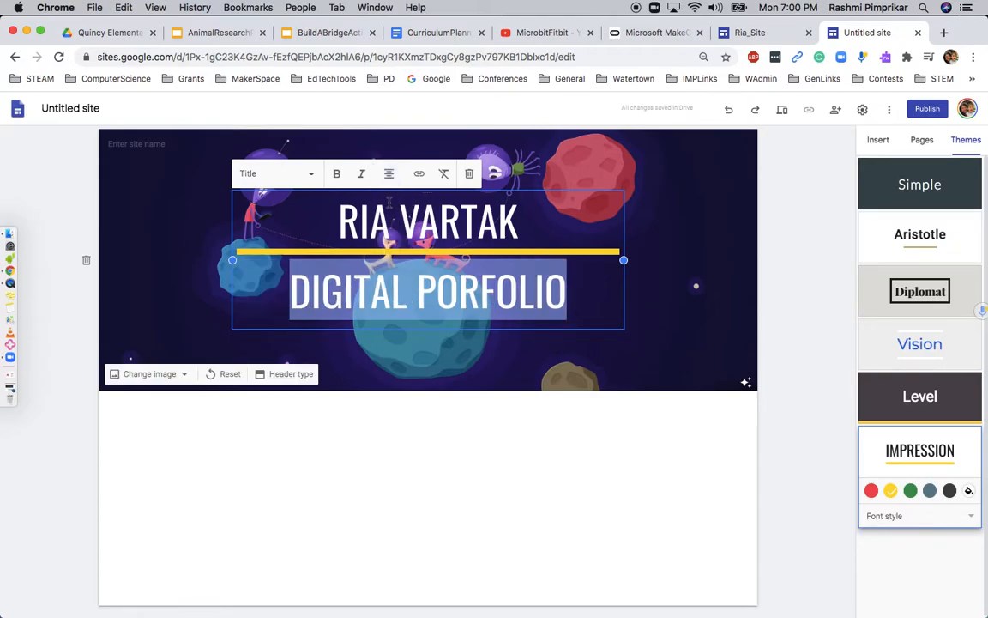
left_click(796, 321)
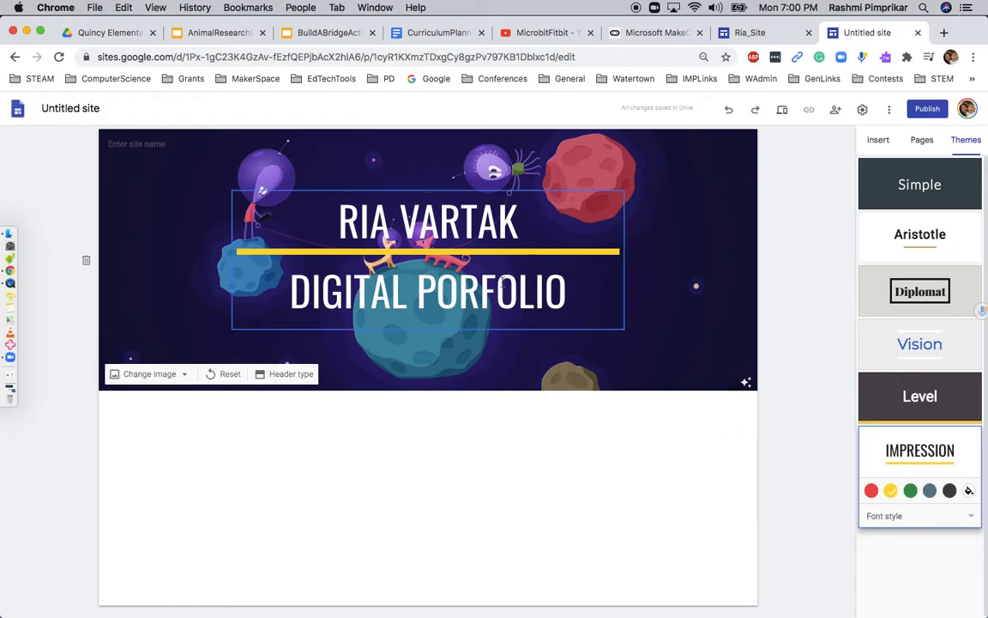
Move DIGITAL PORFOLIO into the banner title on its own line below the name
left_click(263, 258)
left_click(510, 257, "shift")
key("super+x")
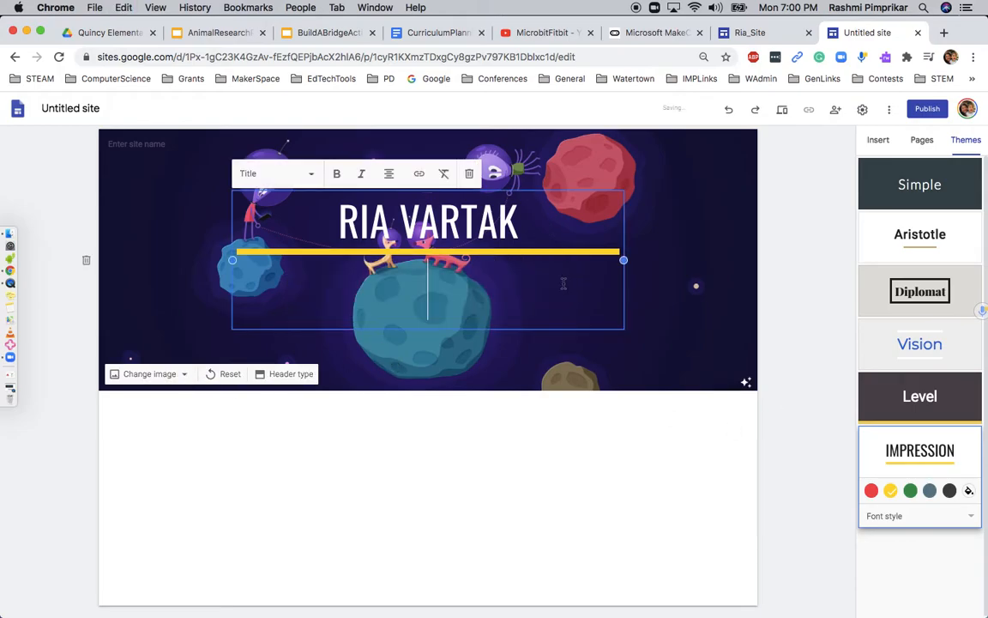
key("super+v")
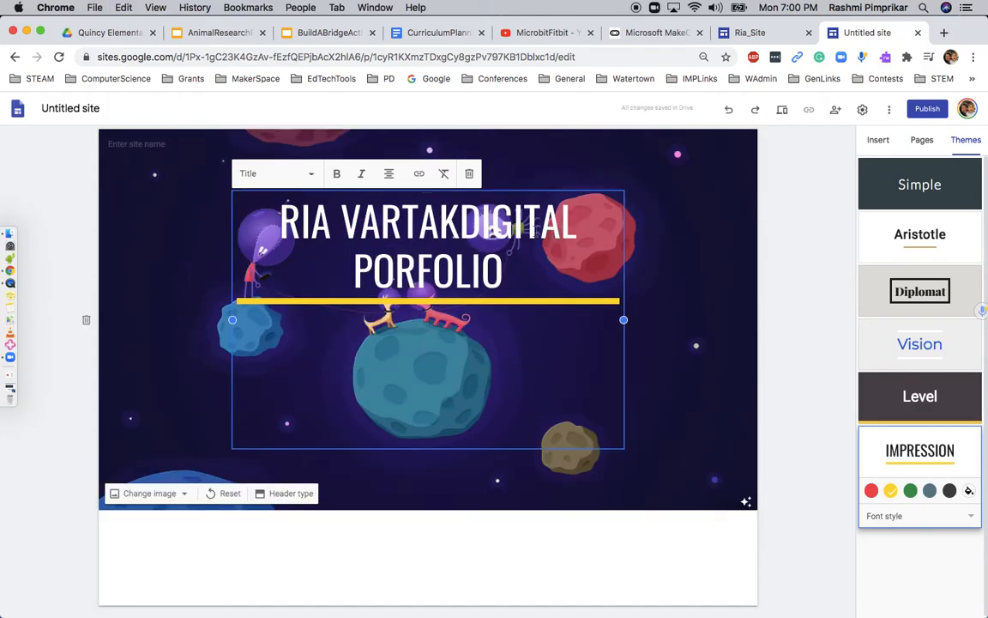
left_click(462, 221)
key("shift+Return")
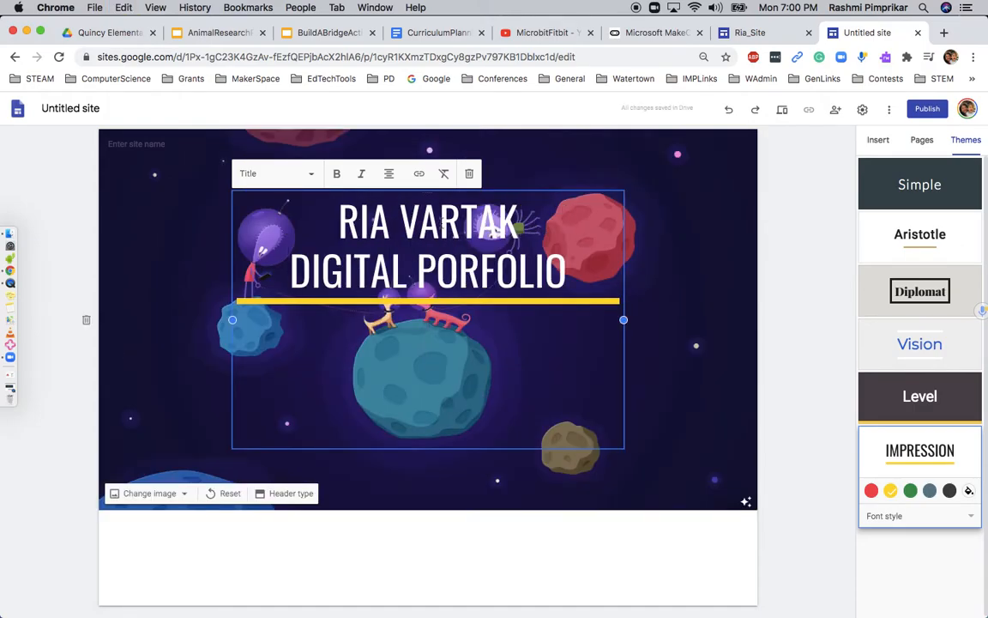
Delete the empty lines under the title so the banner becomes shorter
left_click(403, 404)
key("BackSpace")
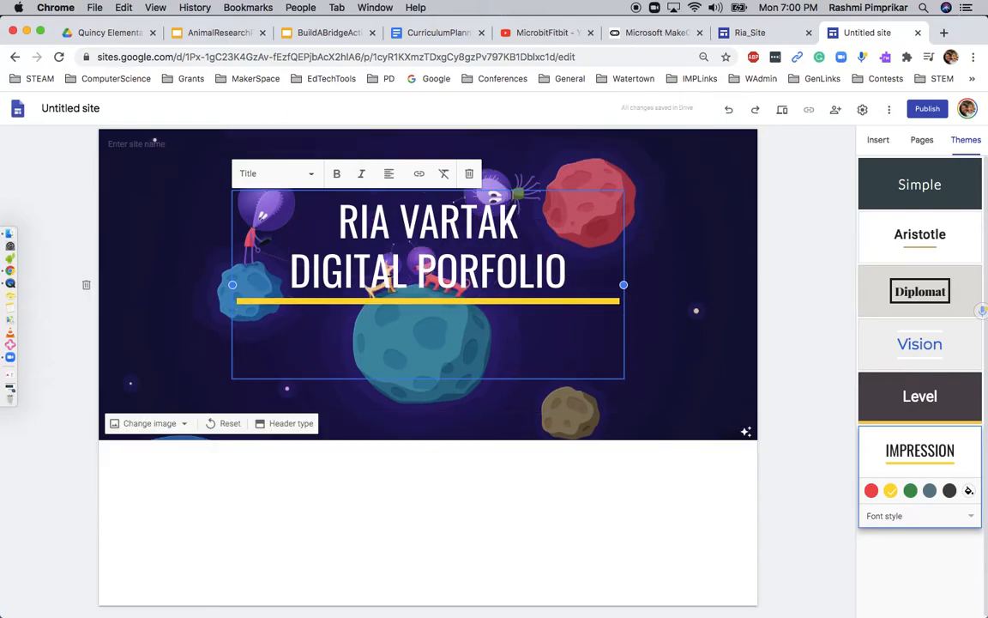
key("BackSpace")
left_click(807, 344)
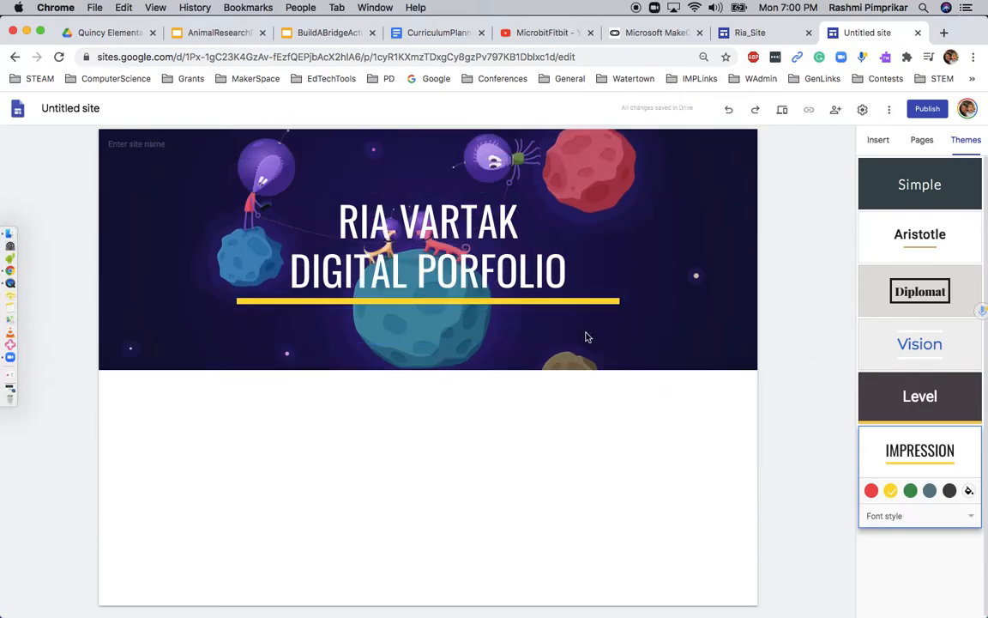
left_click(340, 222)
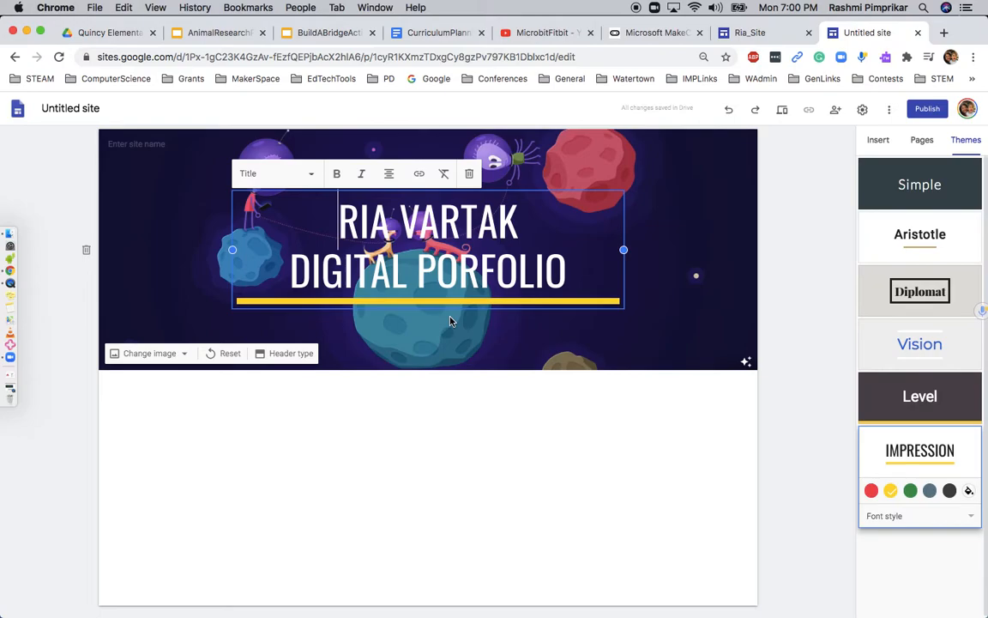
Rename the untitled site to 'Riasite'
left_click(185, 353)
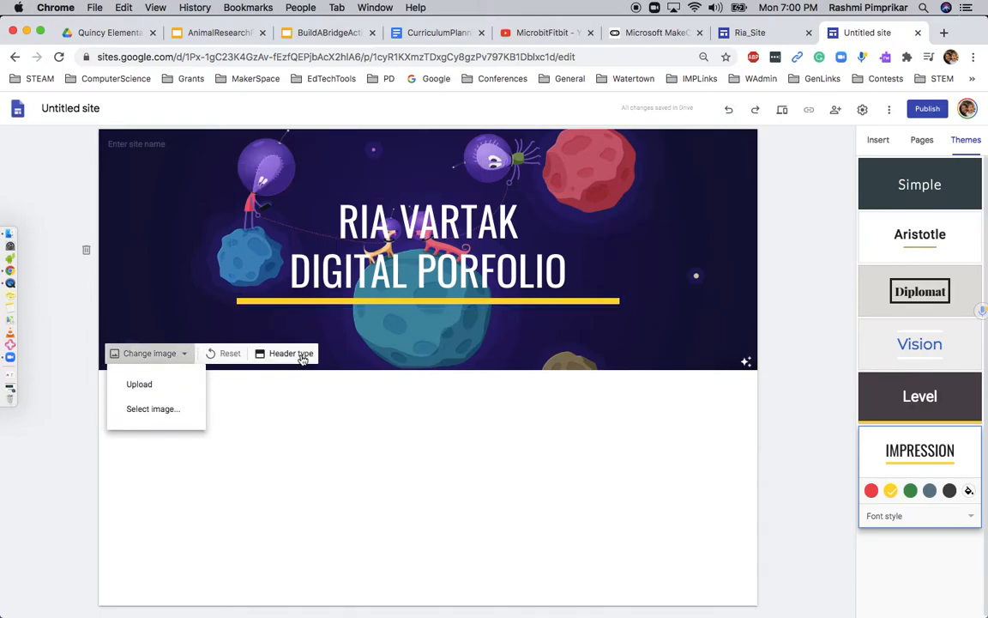
left_click(455, 262)
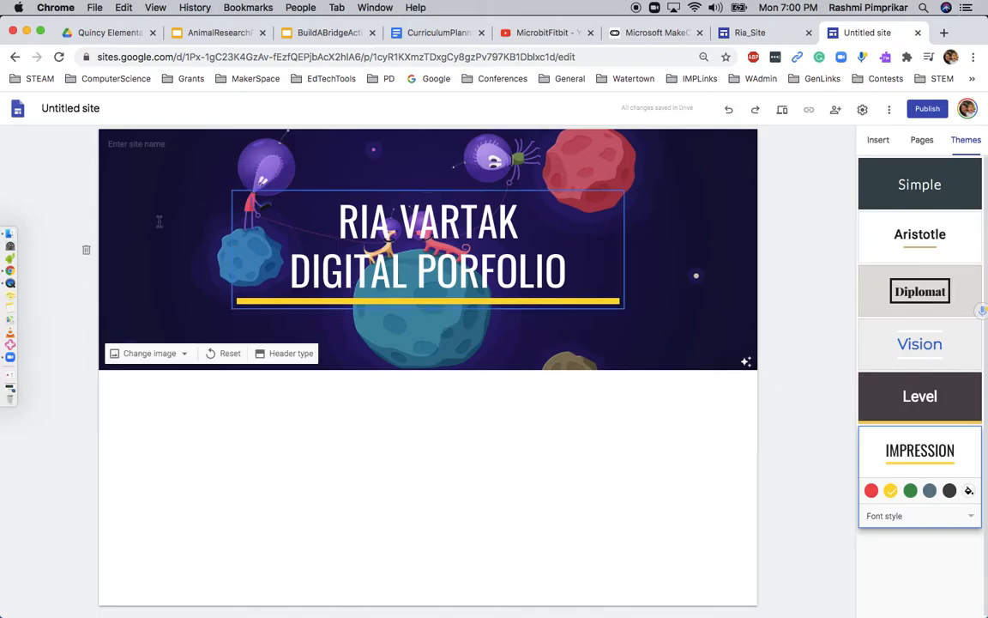
left_click(82, 113)
type("Ri")
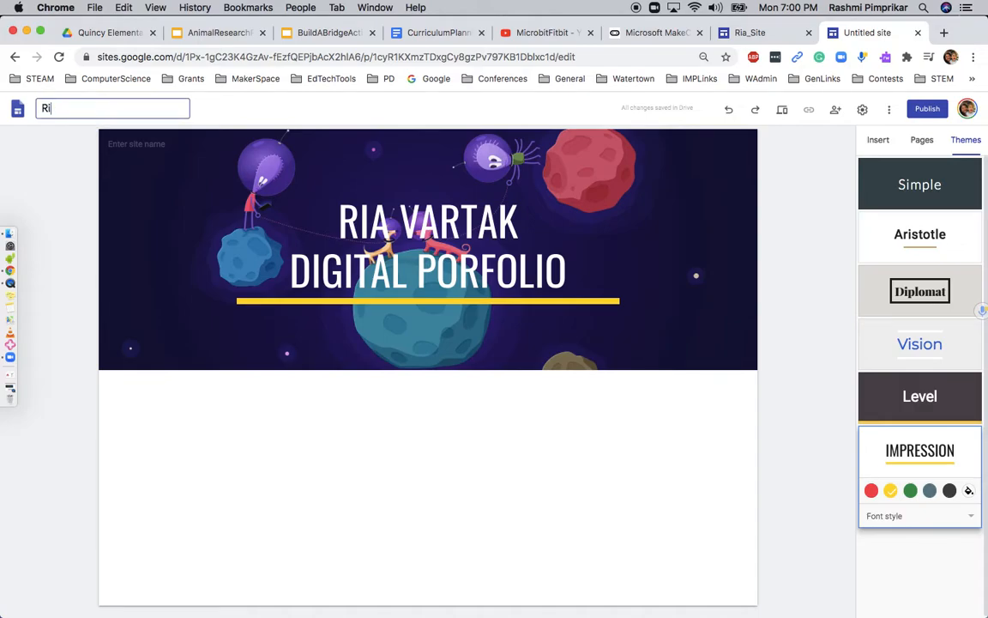
type("asite")
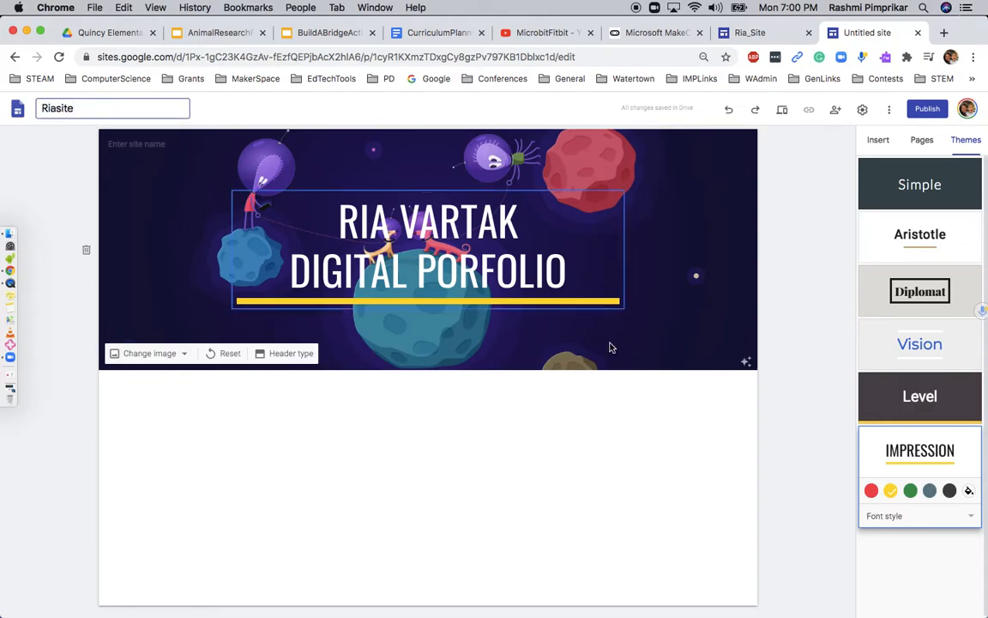
key("Return")
left_click(878, 140)
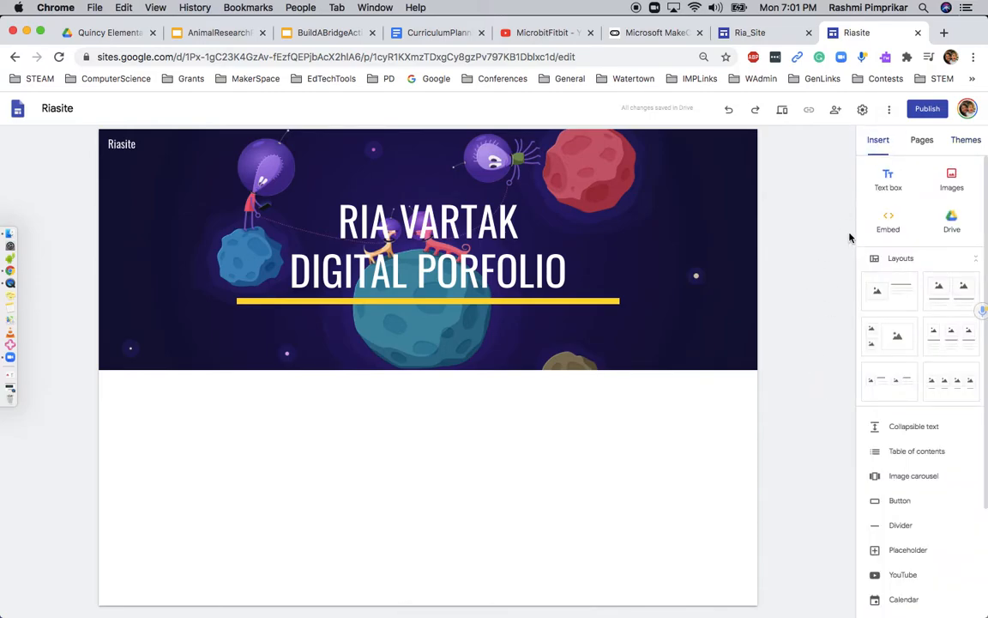
Add a text box below the banner reading 'Project 1: Tiger Bookmark Project'
left_click(244, 192)
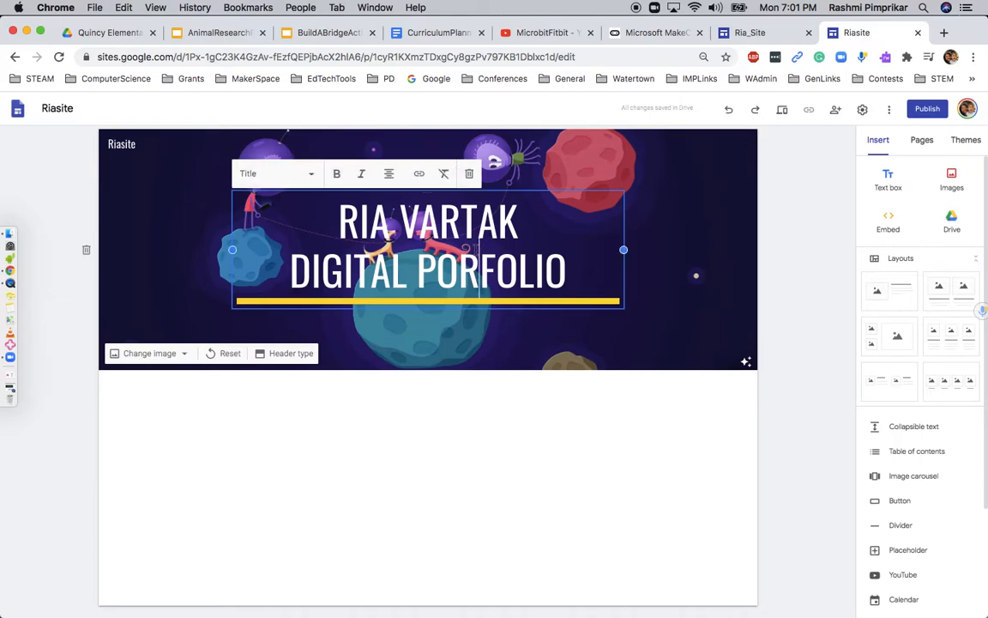
left_click(272, 175)
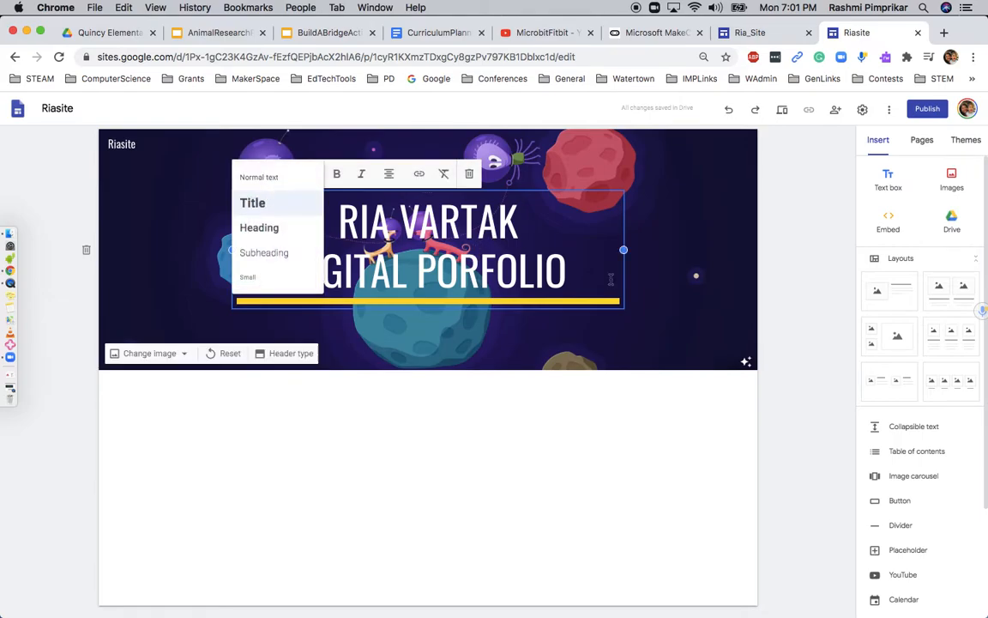
left_click(784, 342)
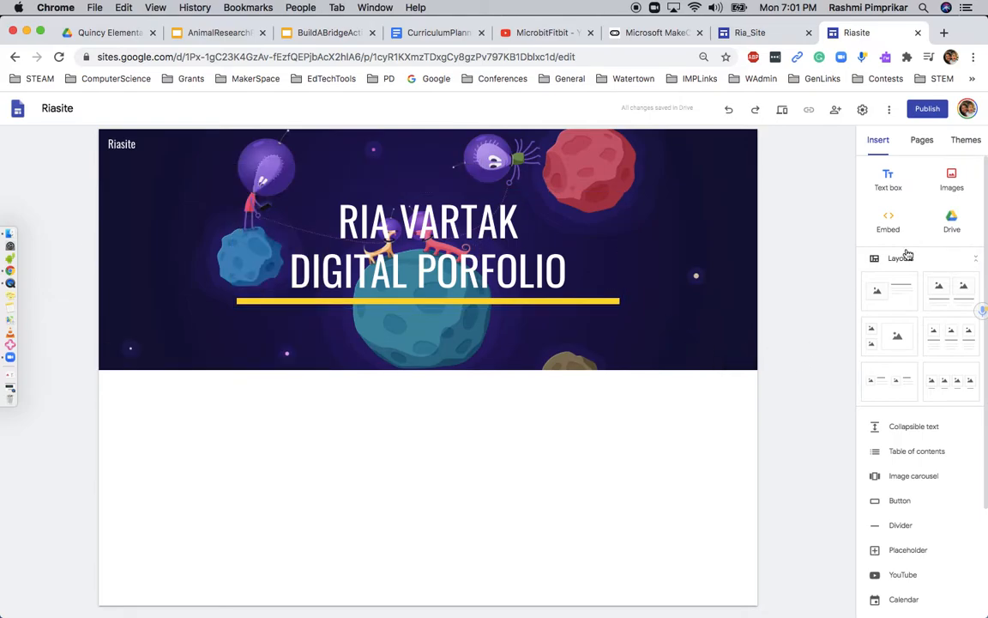
left_click(889, 181)
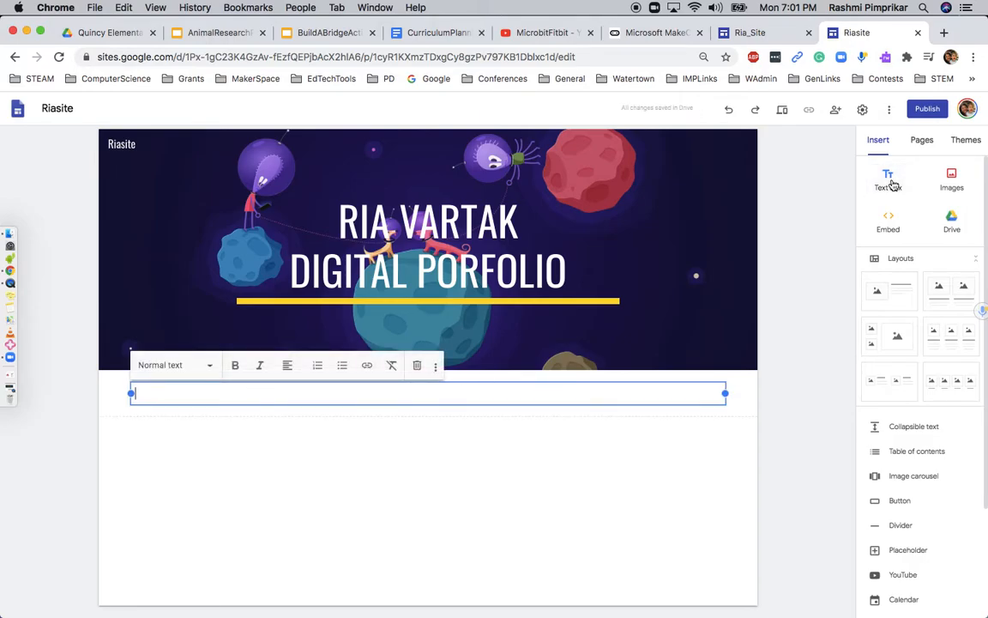
type("Project 1: Tiger")
type("Bookmark Project")
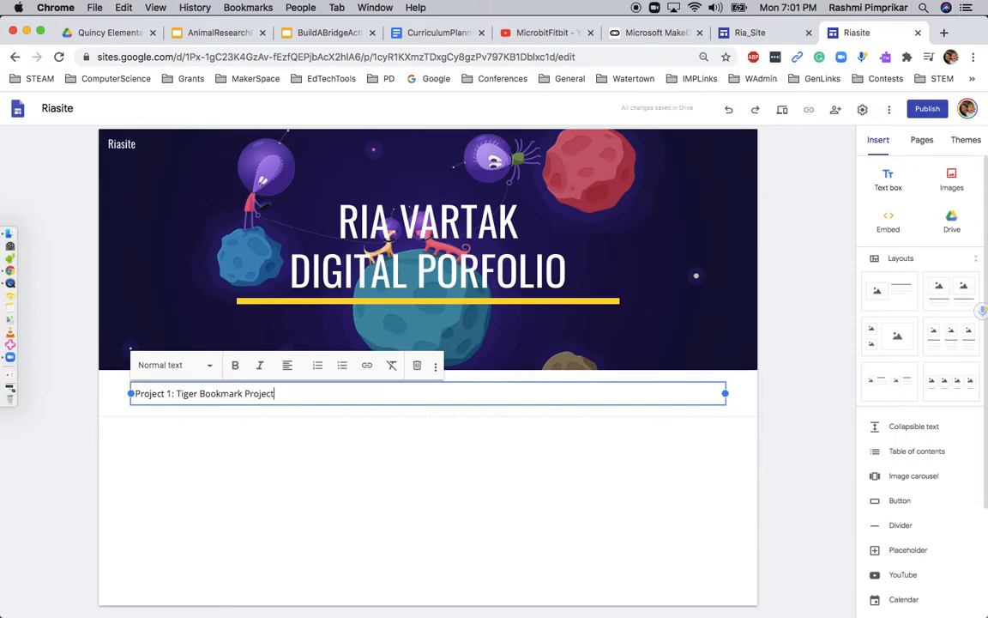
Make the Project 1 line a centred Title on a yellow Emphasis 2 section background
left_click(175, 368)
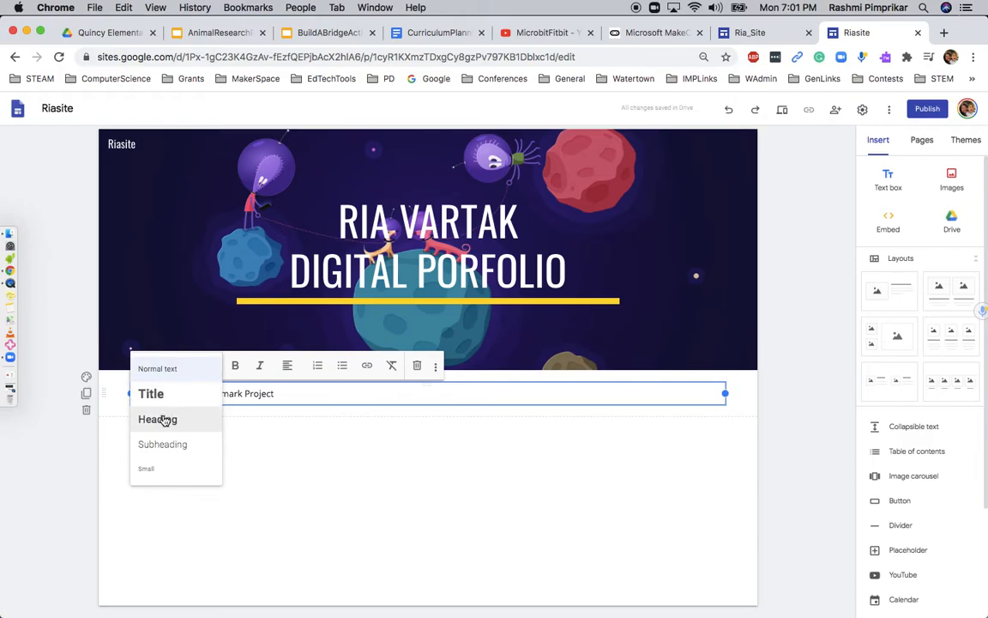
left_click(154, 394)
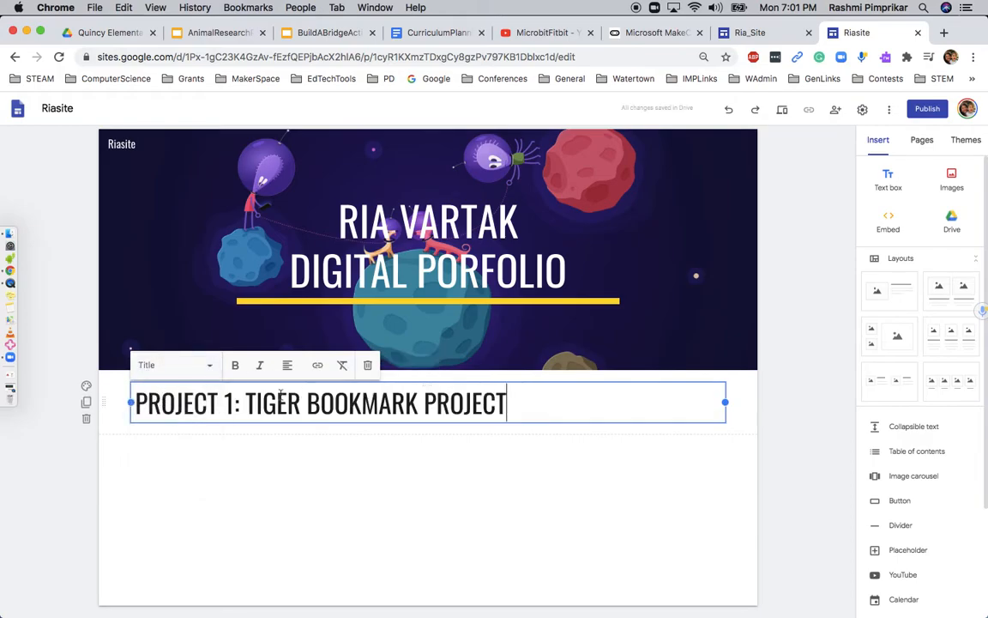
left_click(288, 365)
left_click(293, 403)
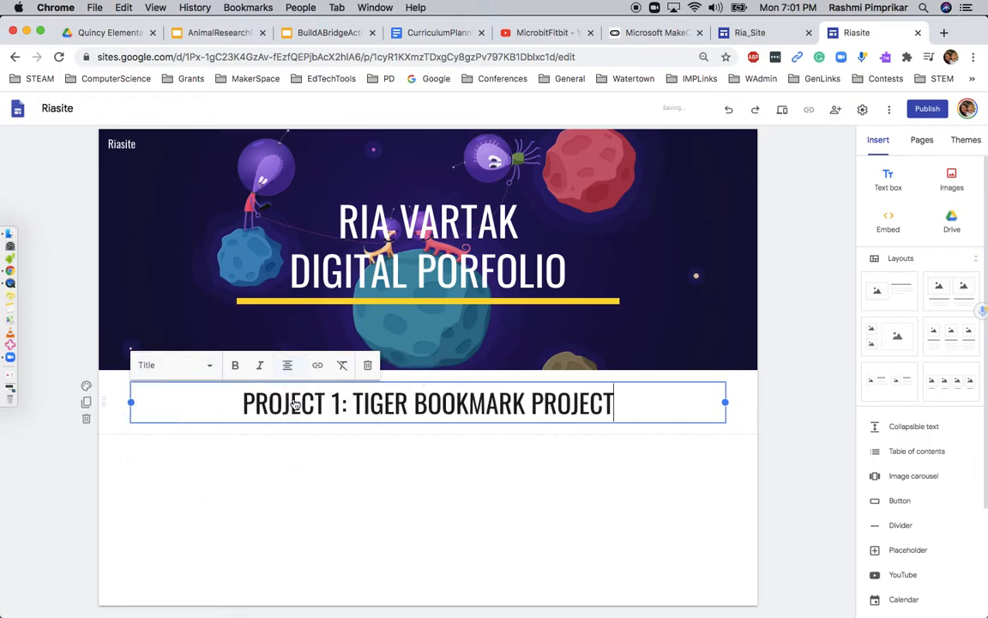
left_click(86, 388)
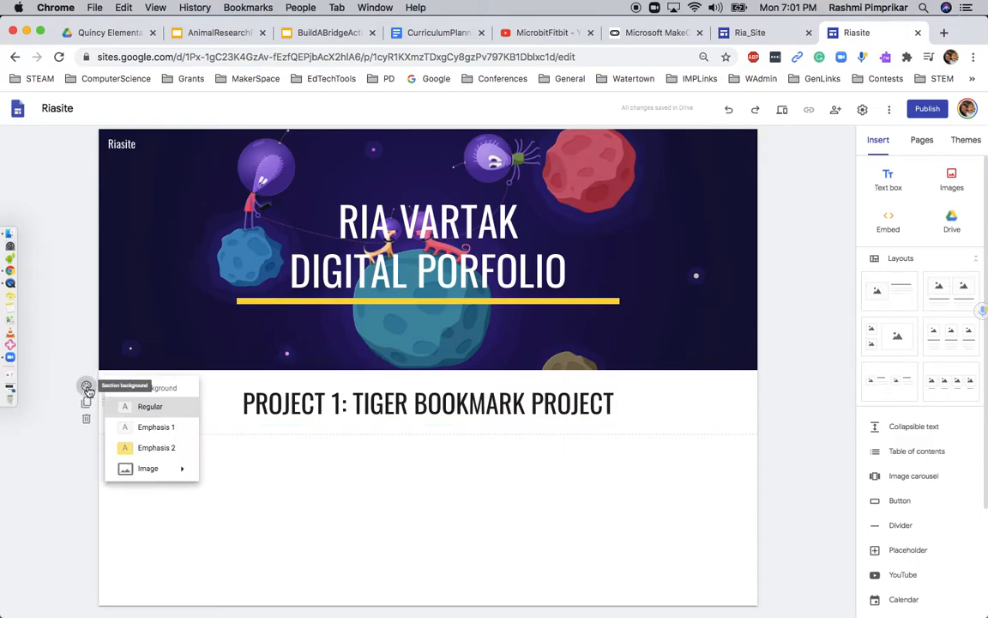
left_click(144, 451)
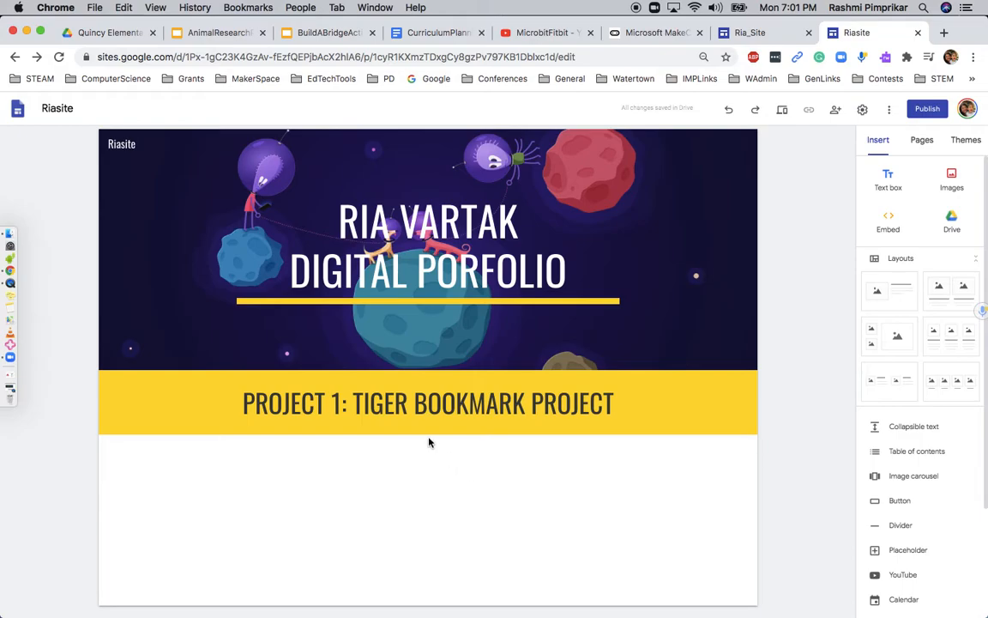
Add the tiger origami bookmark screenshot from Finder Recents under Project 1 and widen it
left_click(9, 233)
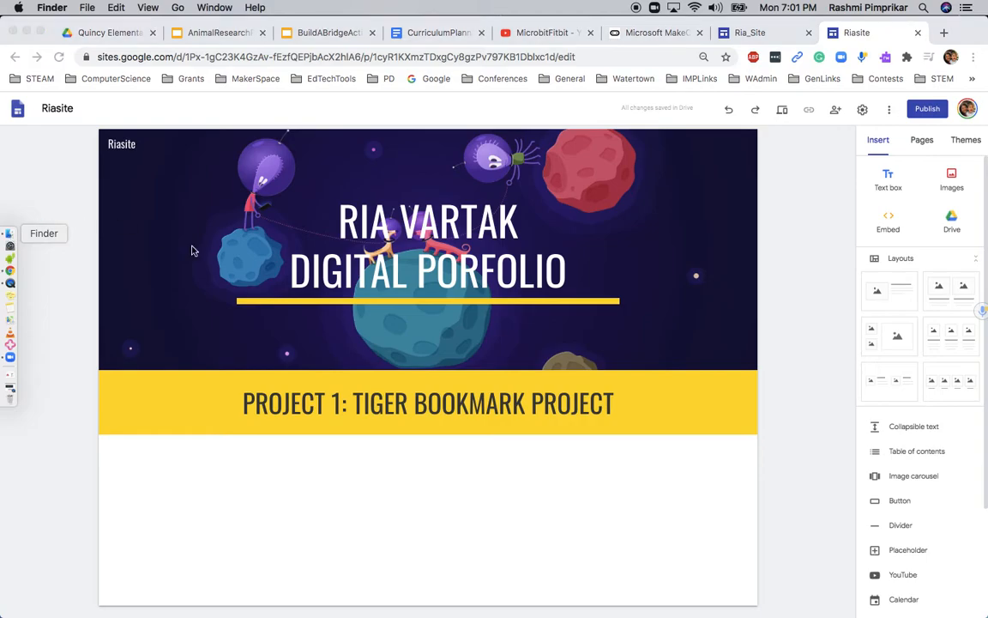
left_click_drag(461, 204, 394, 504)
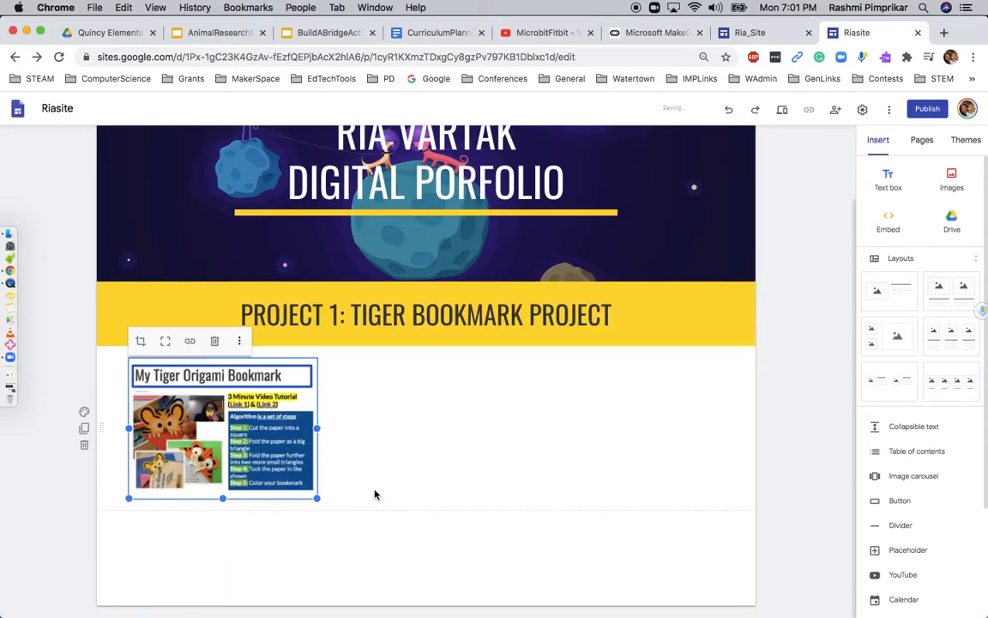
left_click_drag(315, 497, 706, 603)
Stretch the screenshot and its section taller to nearly full page size
left_click_drag(428, 498, 429, 596)
scroll(434, 545, "down", 3)
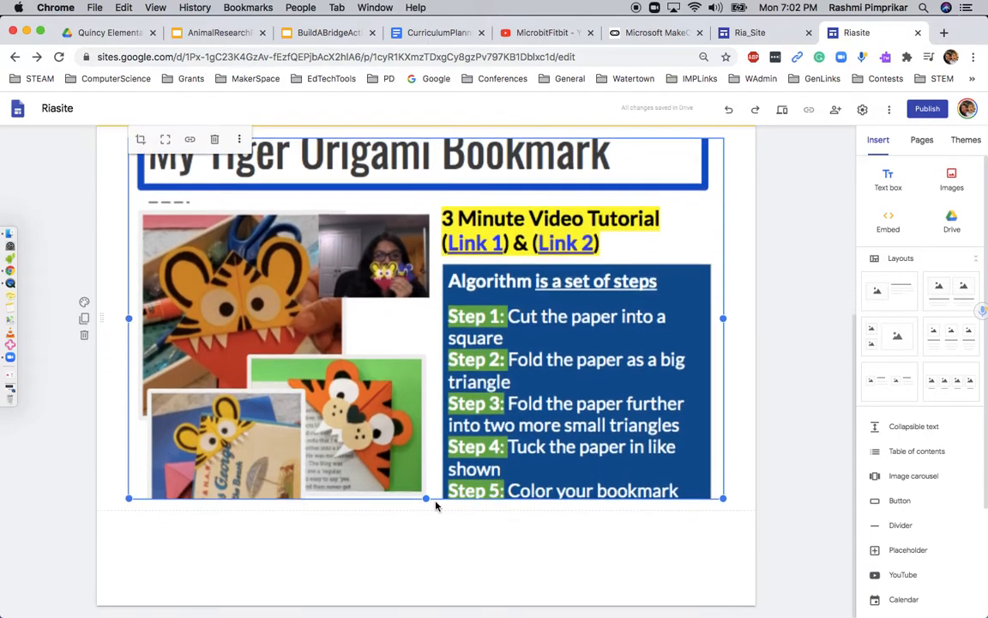
left_click_drag(426, 498, 426, 558)
left_click(814, 410)
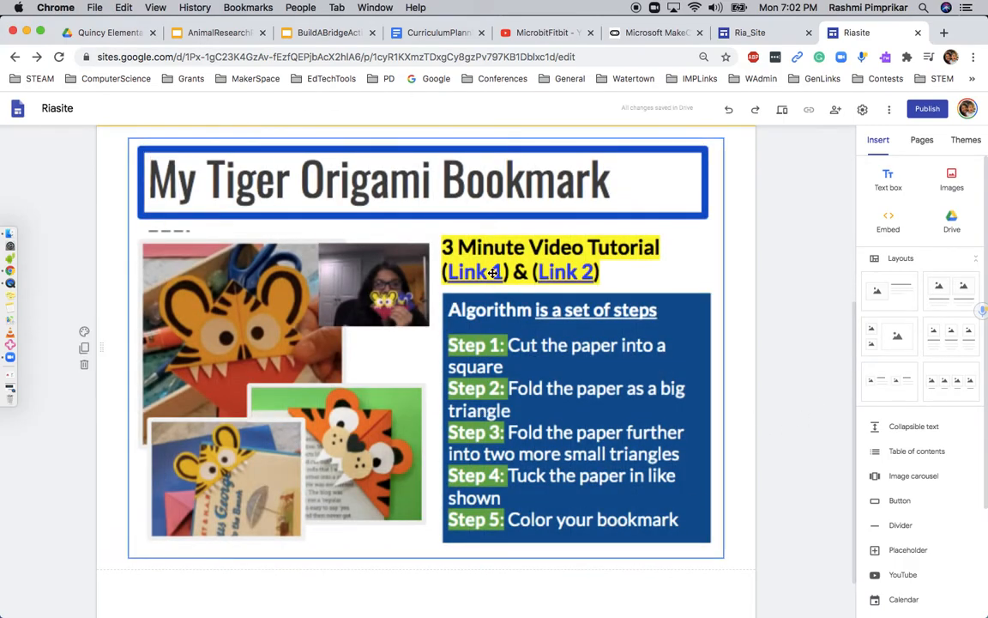
scroll(494, 273, "down", 2)
scroll(550, 358, "up", 5)
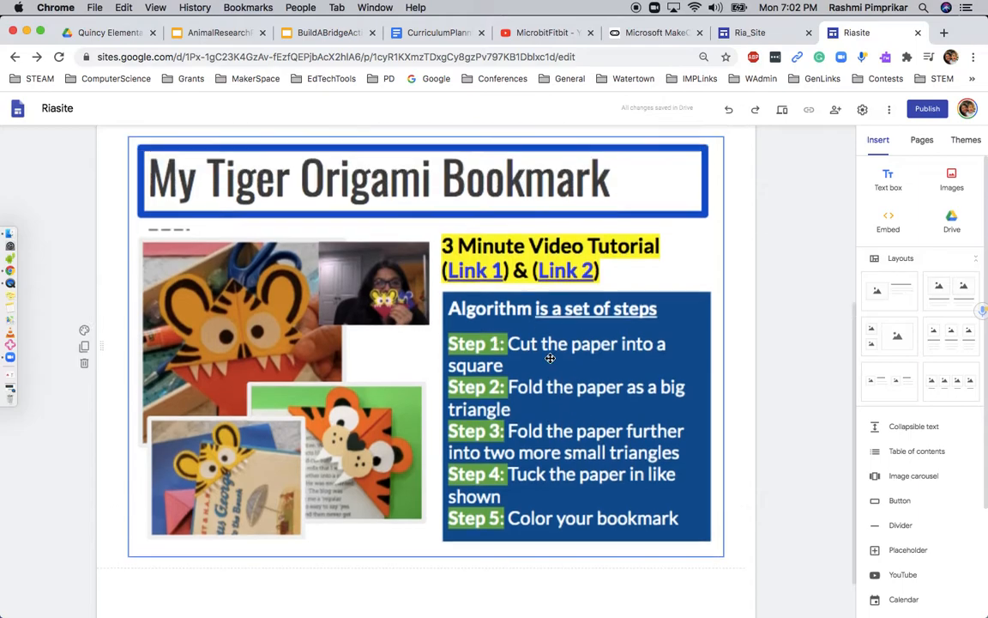
scroll(550, 357, "down", 5)
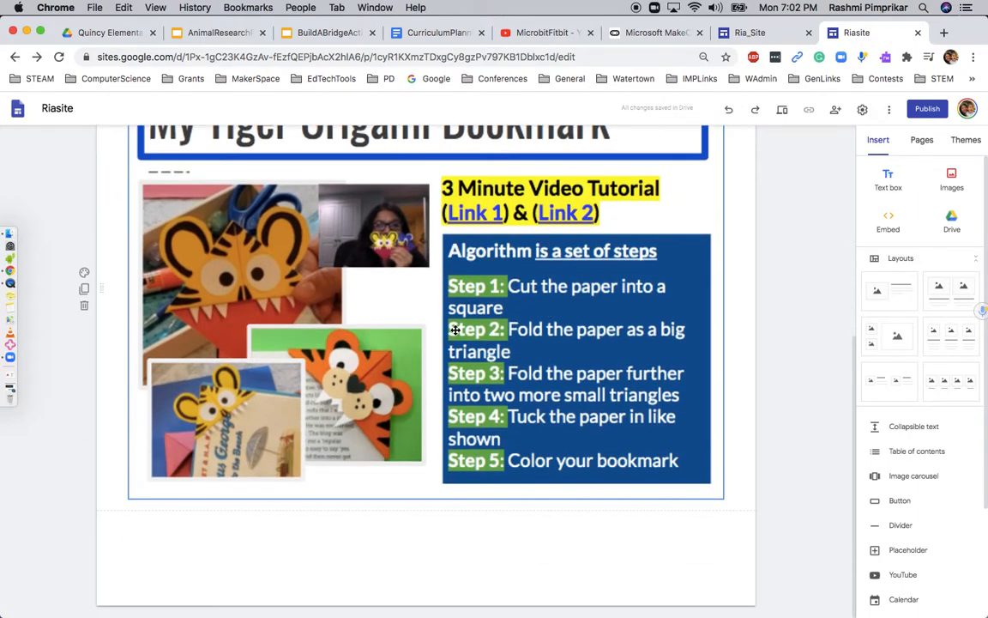
scroll(456, 330, "up", 4)
scroll(498, 257, "down", 4)
Add a text box below the origami section reading 'Project 2: Designing a Microbit Fitbit'
left_click(888, 178)
type("Project 2:")
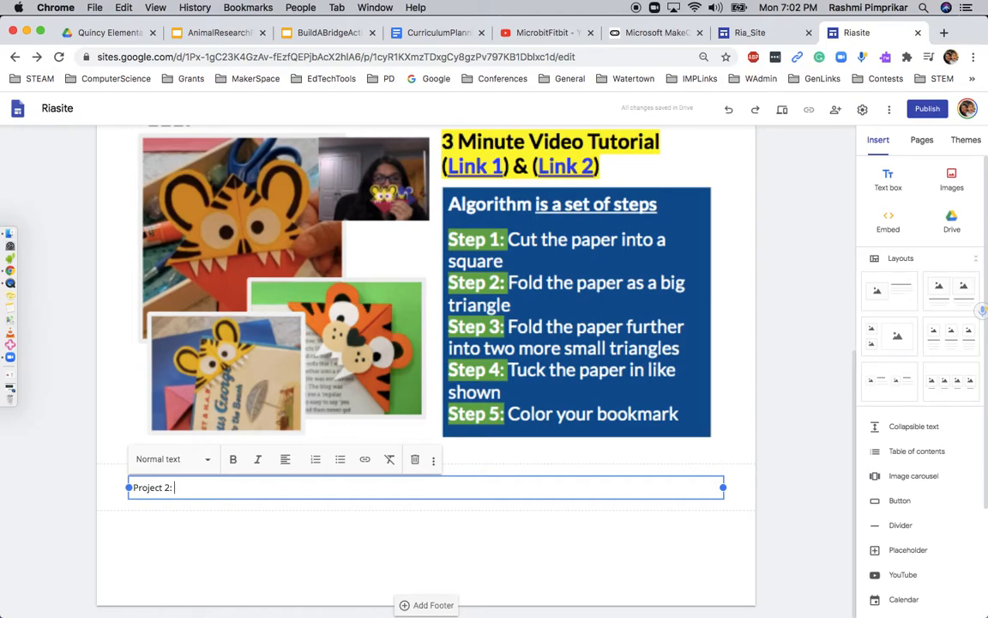
type(" DeMicro")
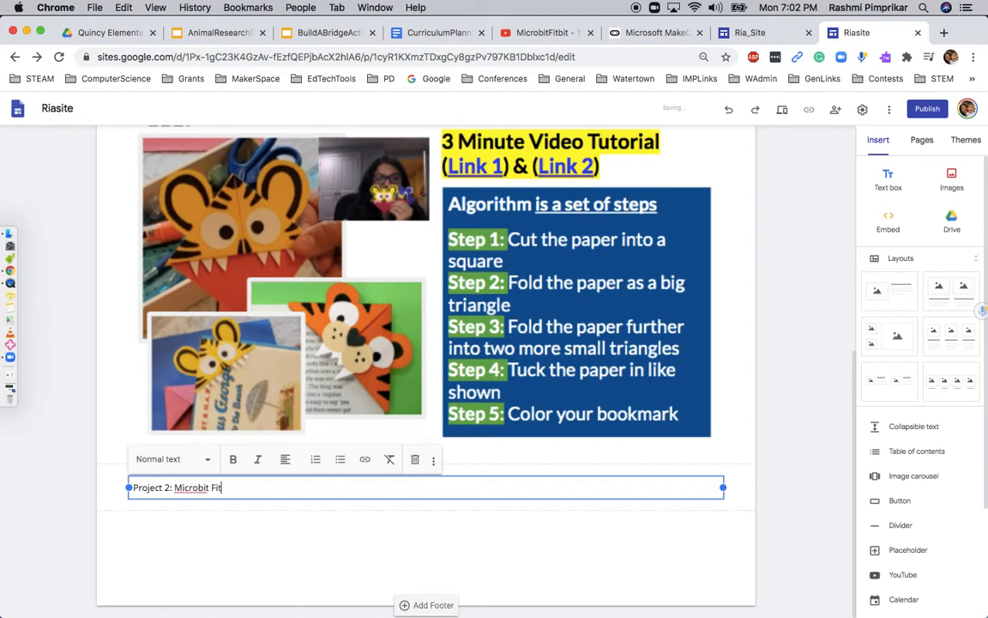
type("bit")
left_click(174, 487)
type("Designing a")
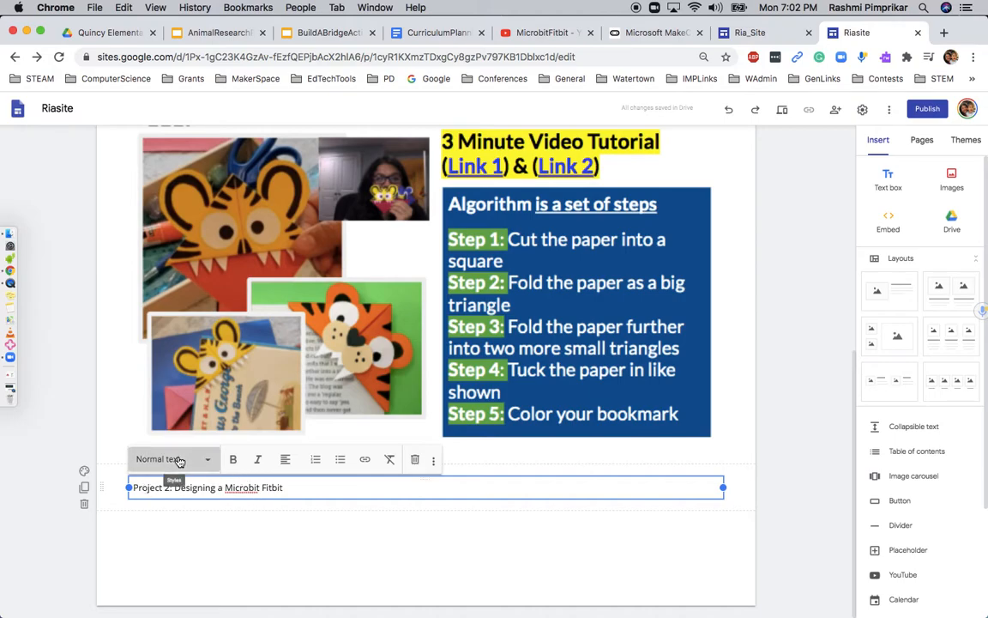
Style the Project 2 line as a centred Title on a yellow Emphasis 2 background
left_click(171, 459)
left_click(166, 496)
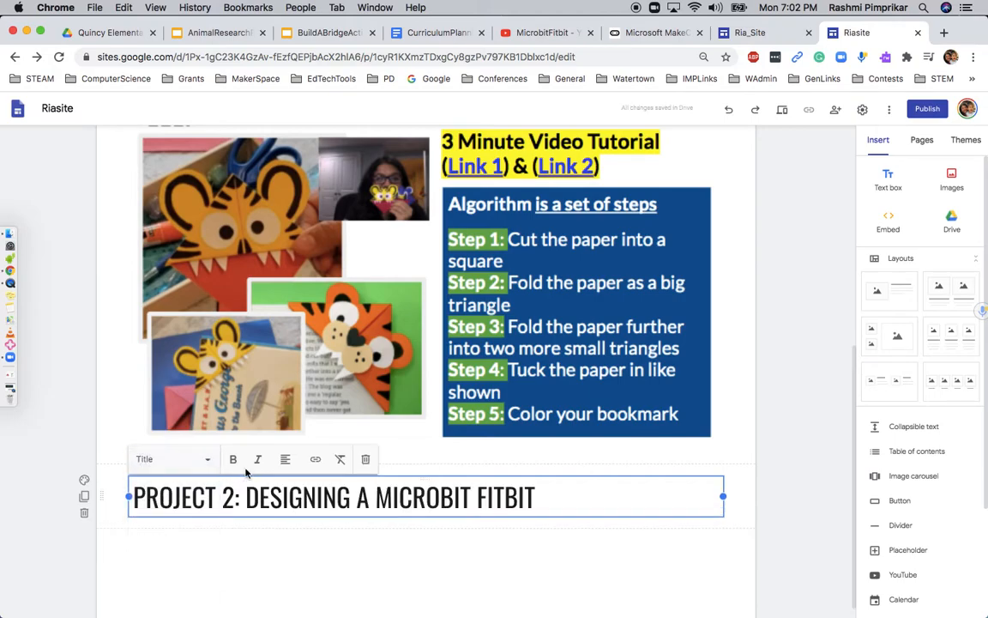
left_click(287, 459)
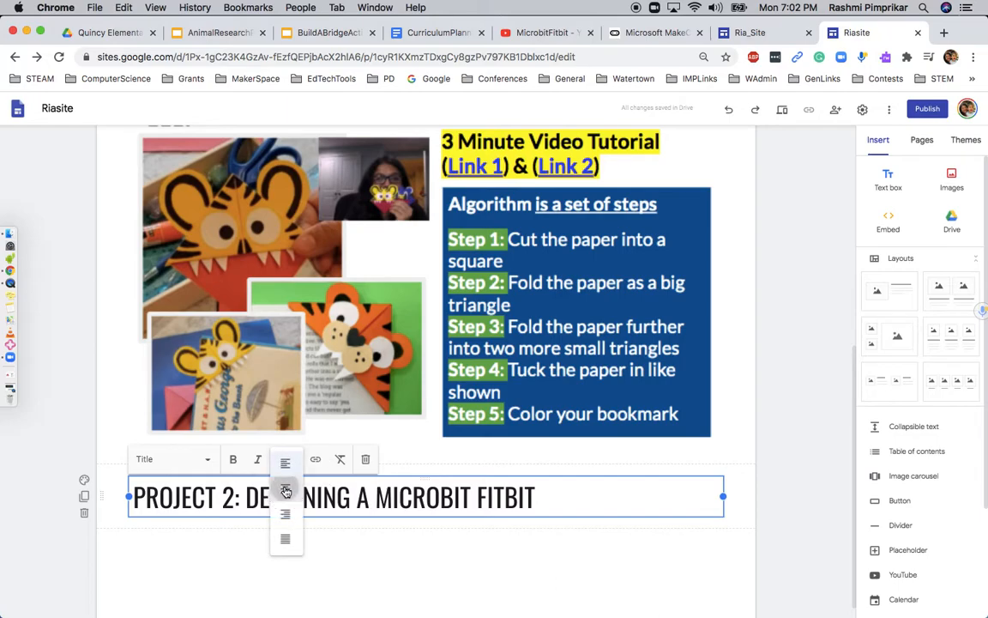
left_click(284, 494)
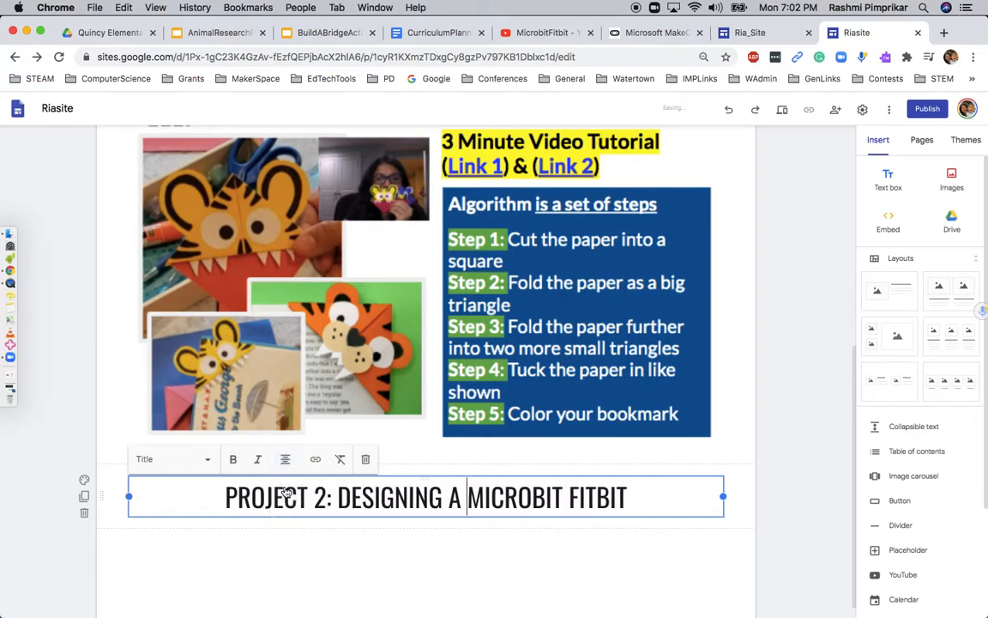
left_click(84, 480)
left_click(115, 542)
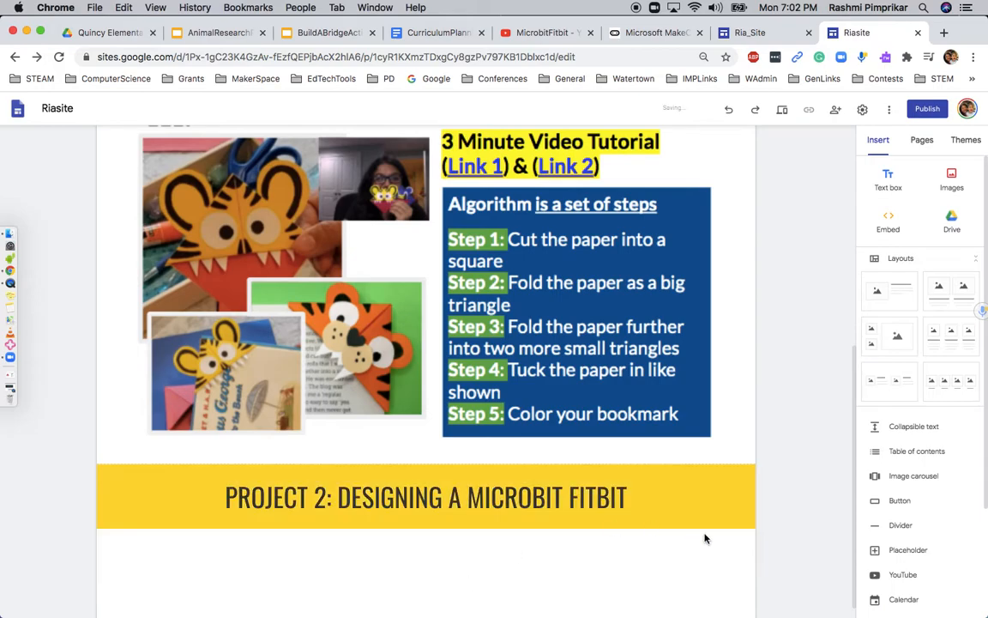
scroll(813, 477, "down", 1)
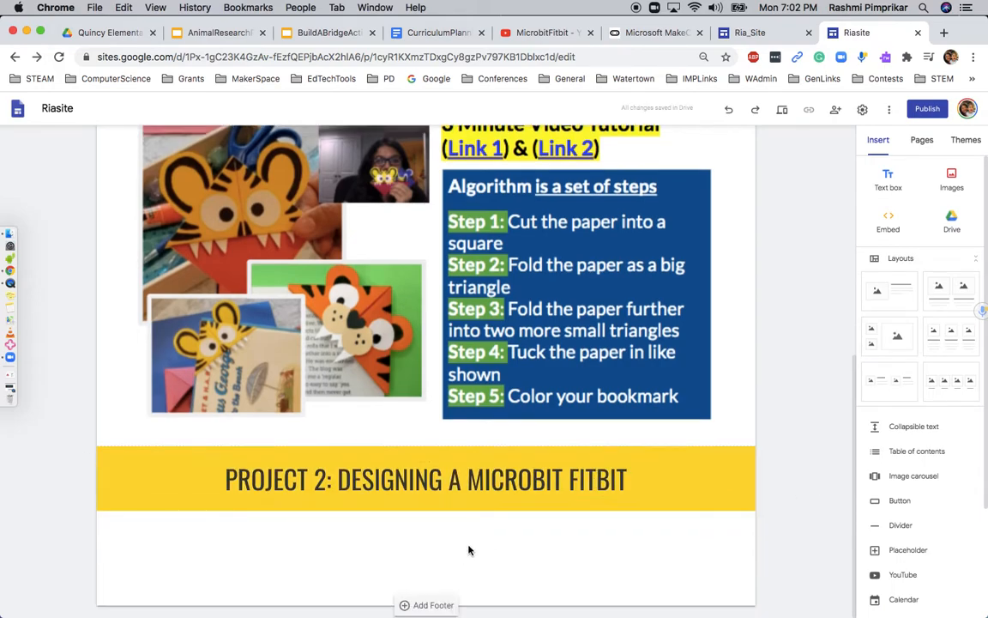
Drop the MakeCode step-counter screenshot below the Project 2 banner and widen it
left_click(9, 233)
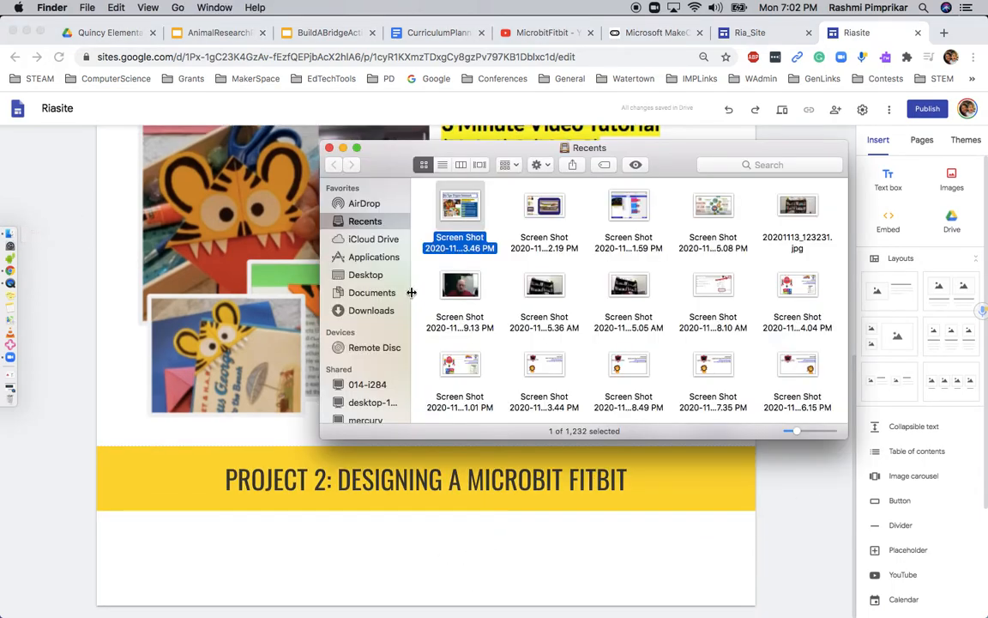
left_click_drag(615, 207, 421, 553)
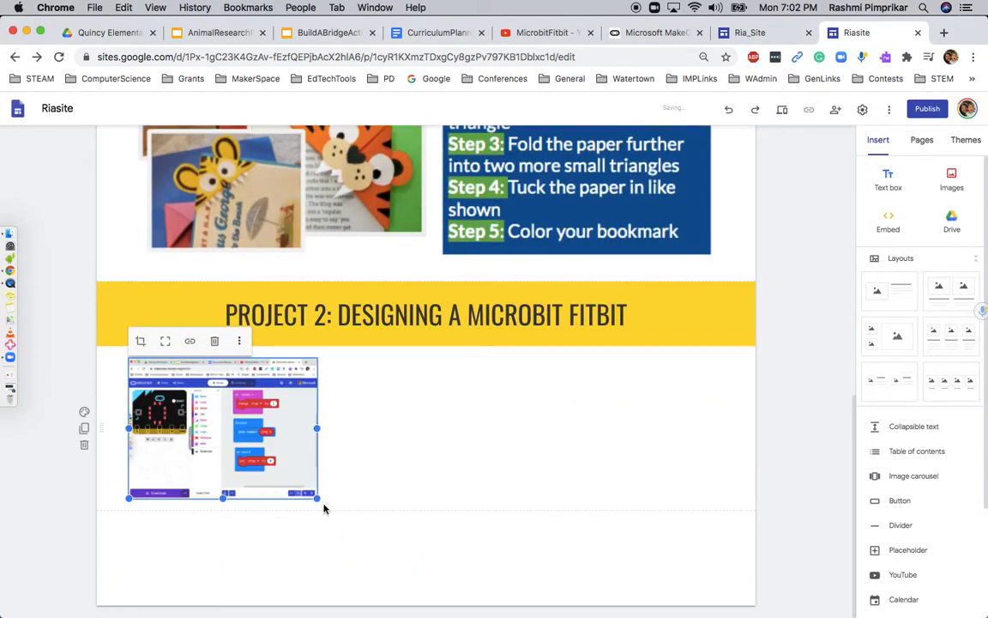
left_click_drag(317, 500, 726, 552)
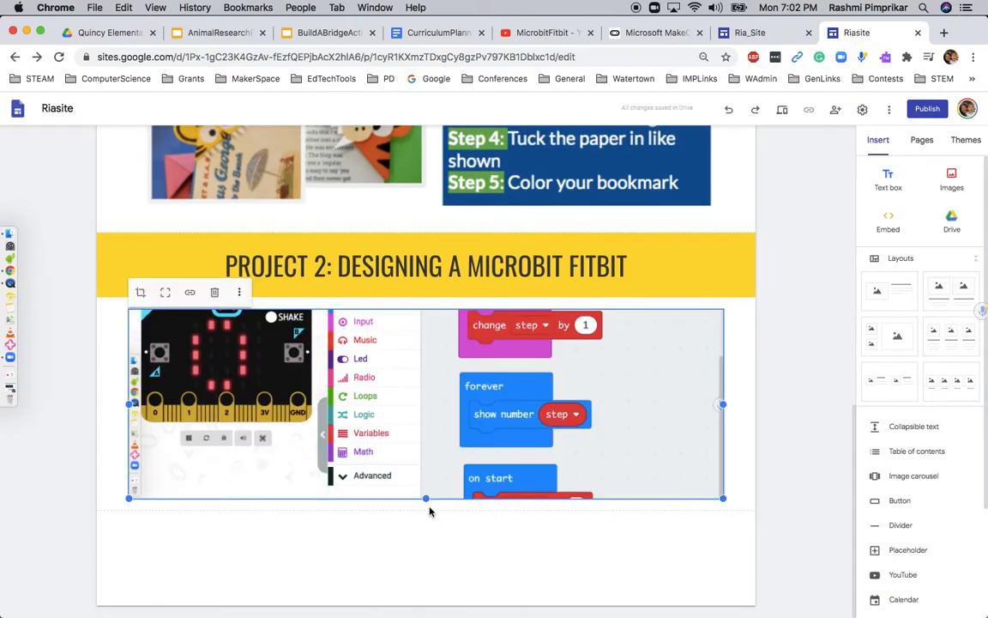
Stretch the MakeCode screenshot taller so all of its blocks show
left_click_drag(426, 499, 426, 604)
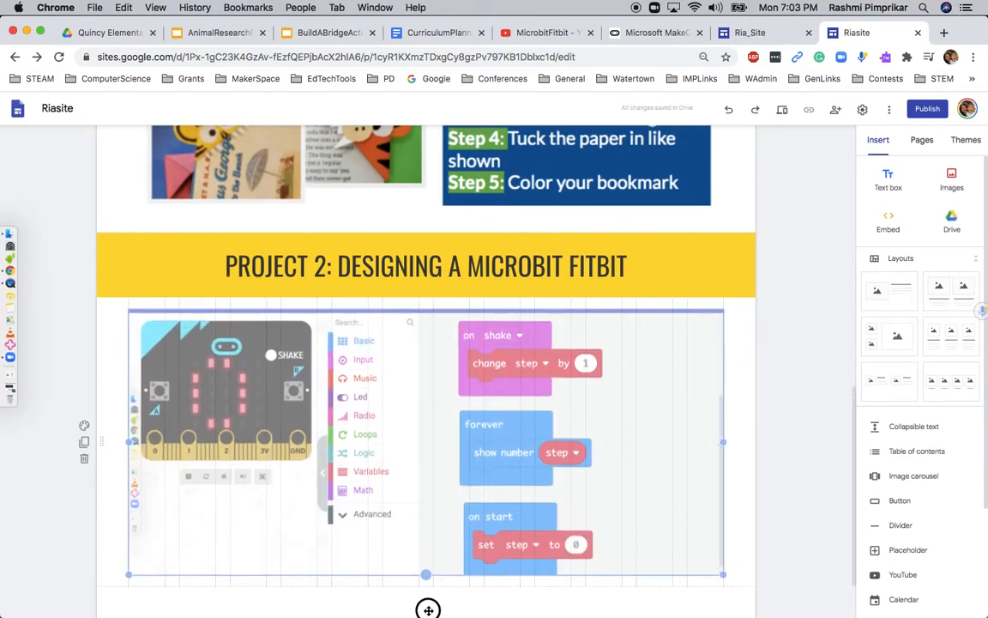
scroll(442, 468, "down", 3)
left_click_drag(427, 499, 413, 564)
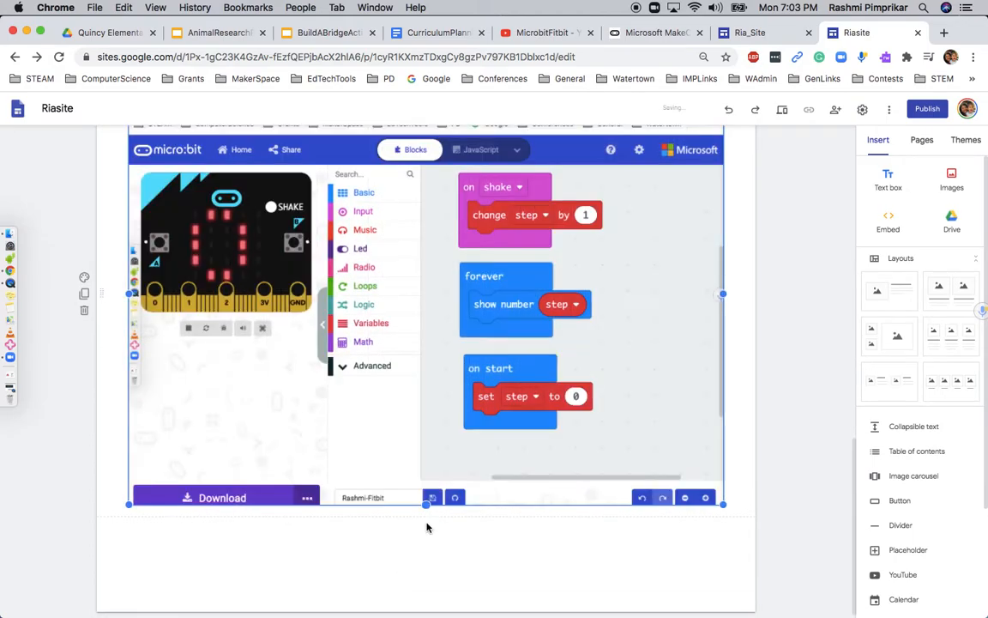
left_click_drag(425, 506, 425, 544)
scroll(457, 458, "up", 2)
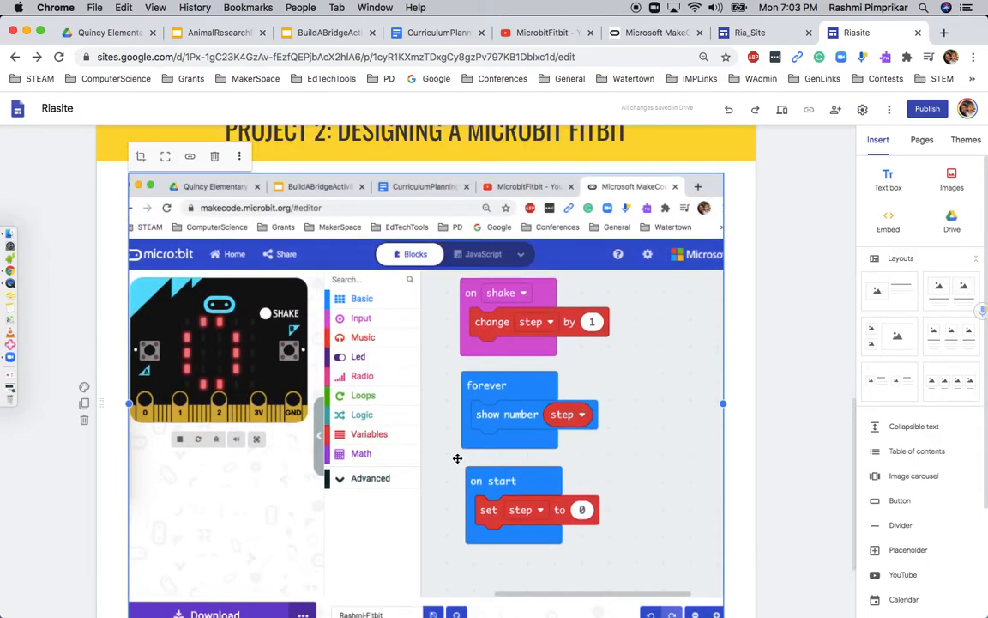
scroll(575, 413, "down", 3)
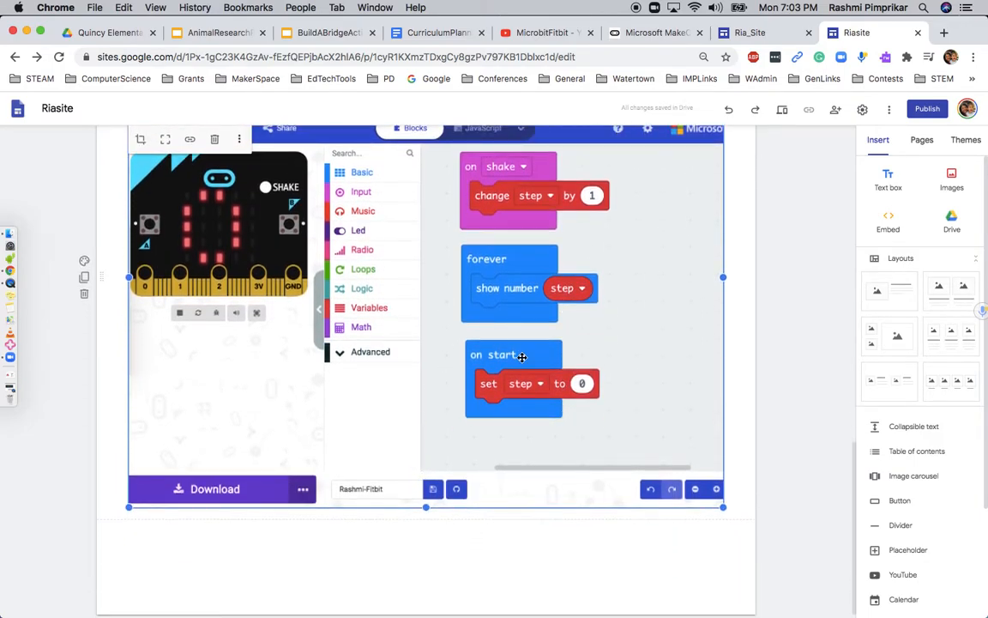
scroll(522, 357, "up", 3)
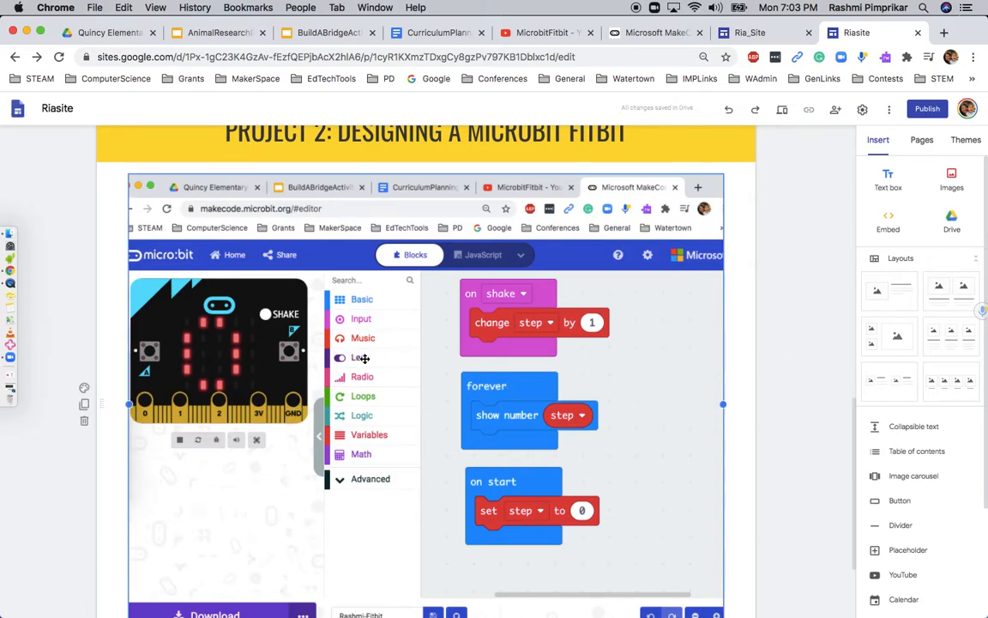
Link the MakeCode screenshot to the makecode.microbit.org/#editor address copied from the MakeCode tab
left_click(191, 159)
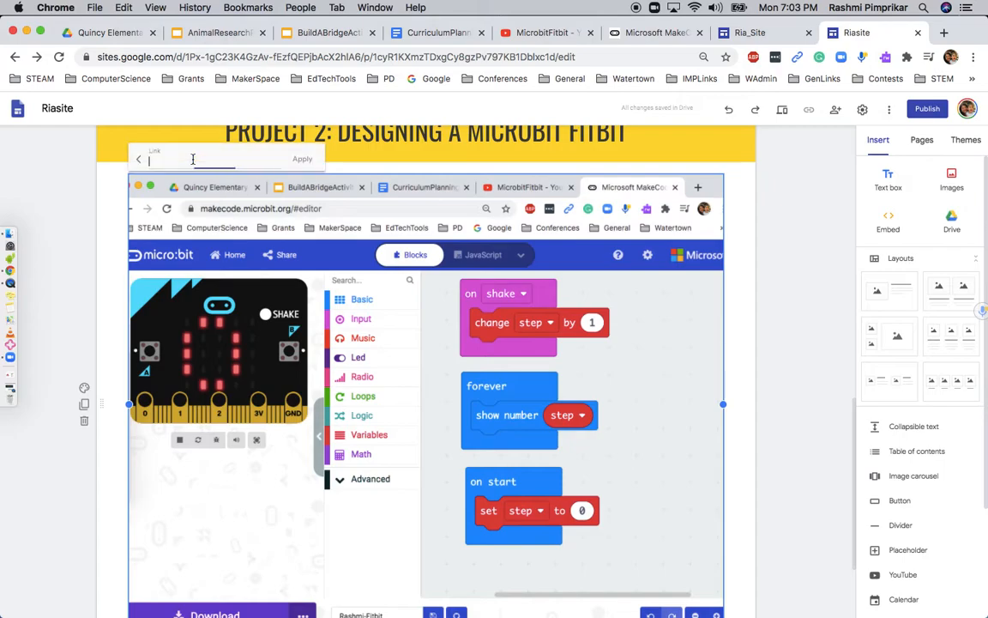
left_click(654, 33)
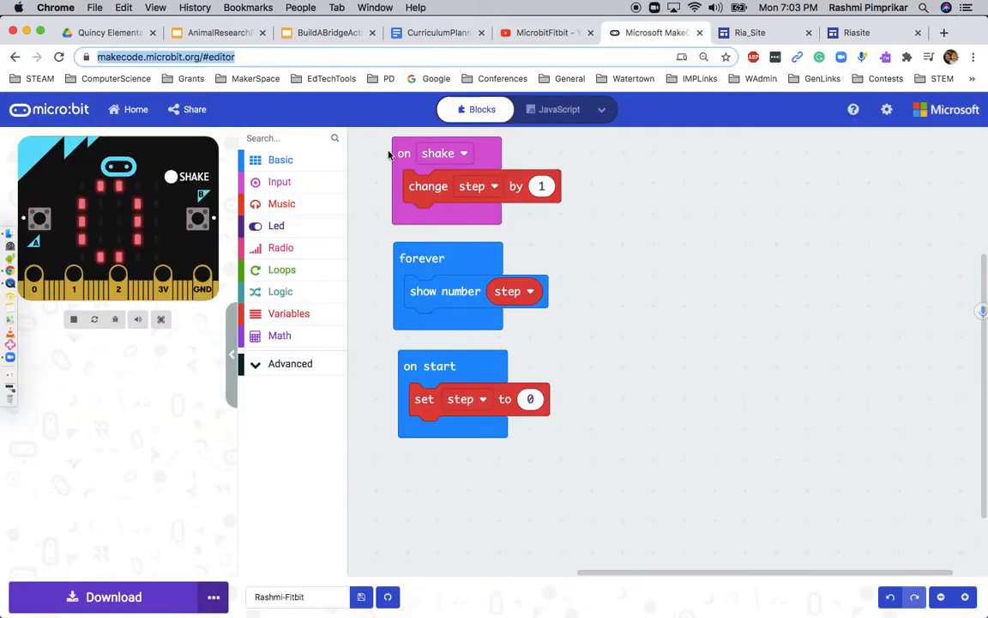
left_click(858, 32)
type("https://makecode.microbit.org/#editor")
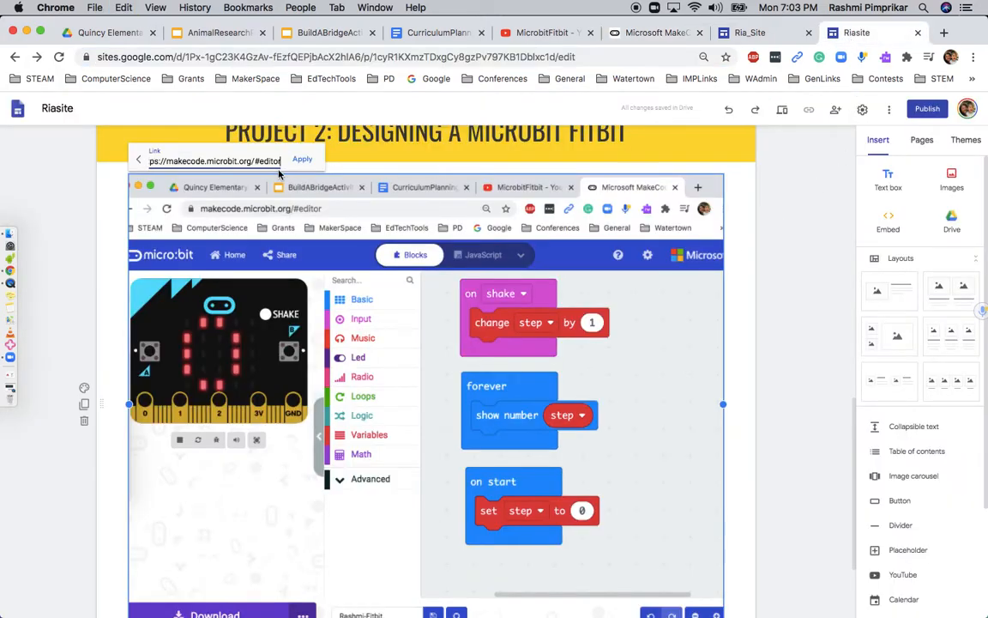
key("Return")
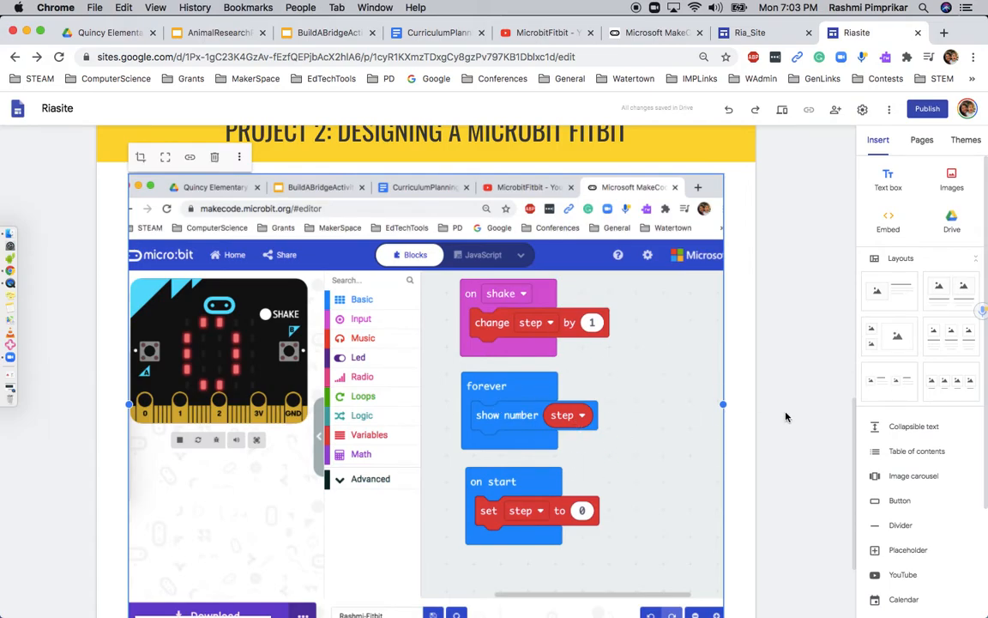
scroll(516, 415, "down", 3)
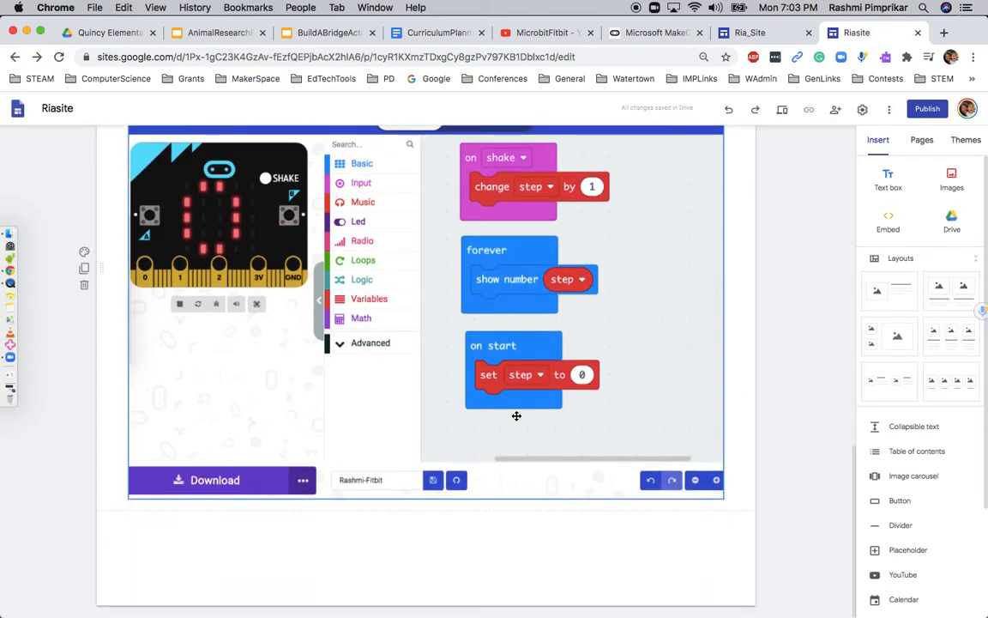
Add a 'Project 3: Engineering Design Project' text box styled as a centered Title
left_click(889, 182)
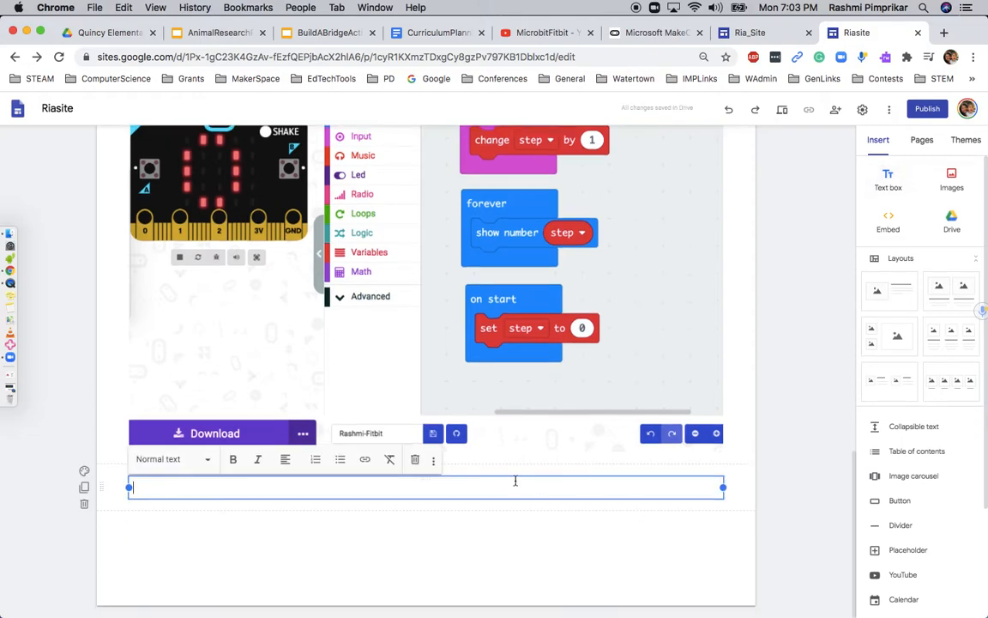
type("Block")
key("BackSpace")
key("BackSpace")
type("Project 3: Engineering ")
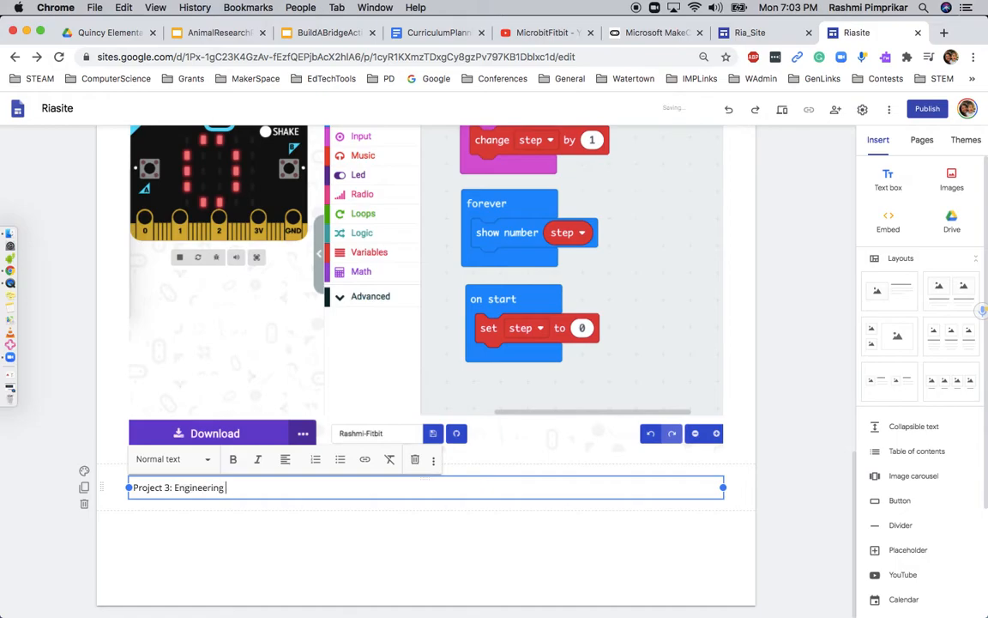
type("Design Project")
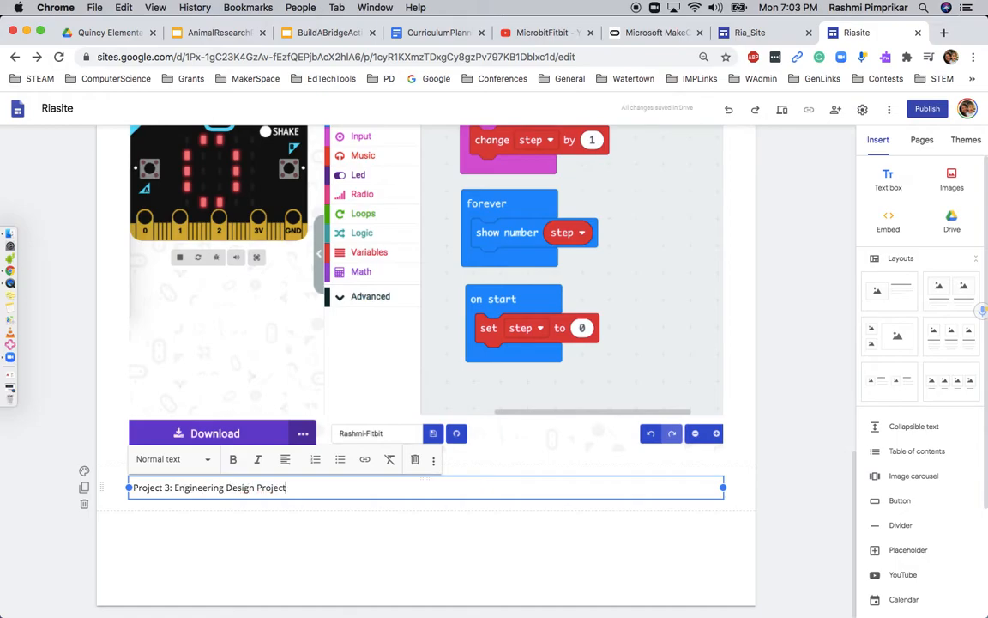
type(" of Building a Bridge")
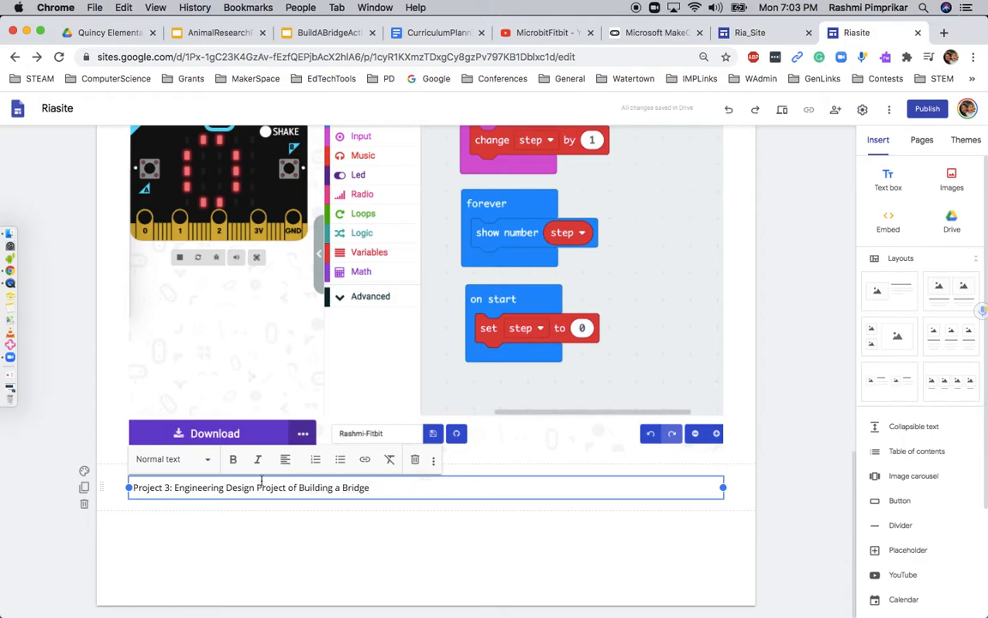
left_click(172, 459)
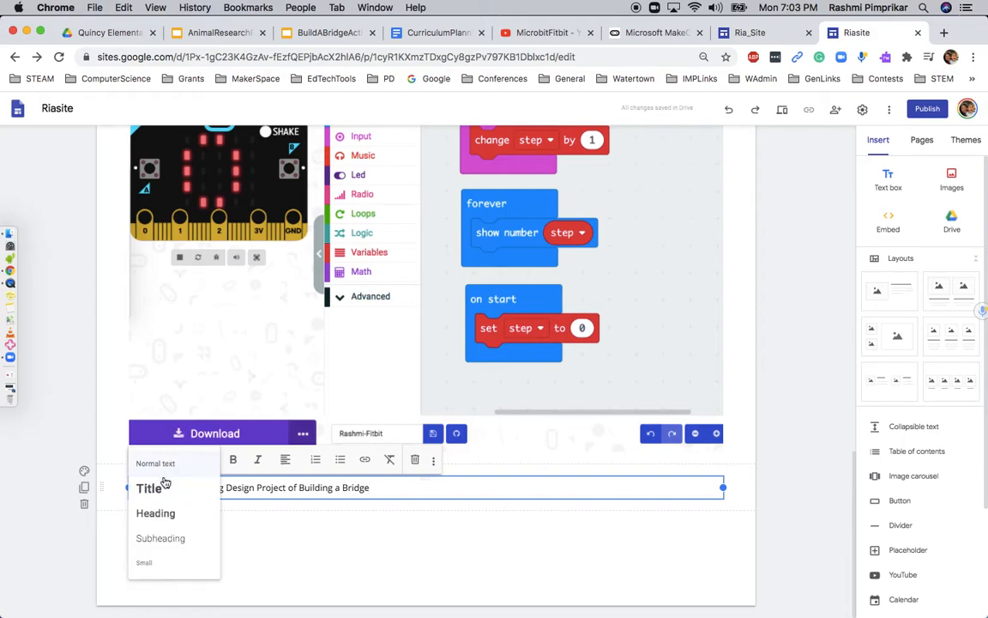
left_click(158, 487)
left_click(287, 464)
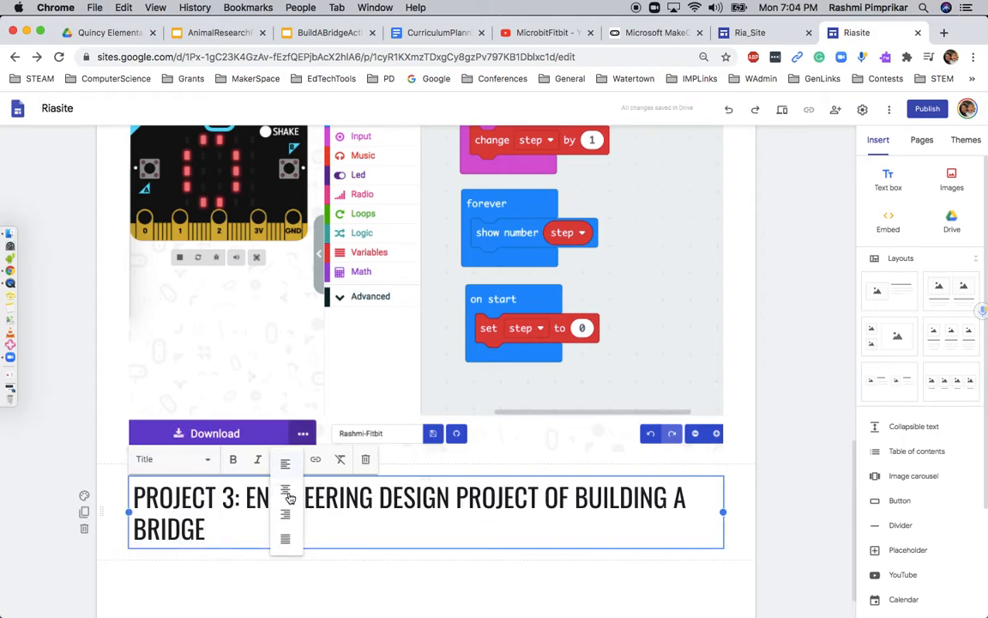
left_click(285, 502)
Reword the title to 'PROJECT 3: ENGINEERING DESIGN PROJECT: BUILD A BRIDGE'
left_click(562, 499)
left_click(692, 498, "shift")
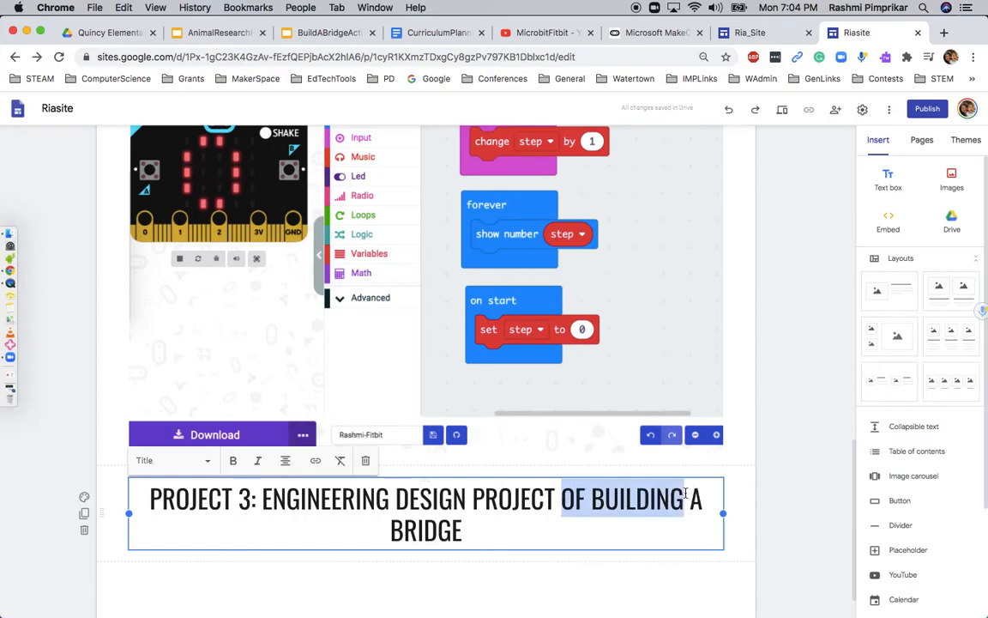
key("BackSpace")
key("BackSpace")
type(": BUILD")
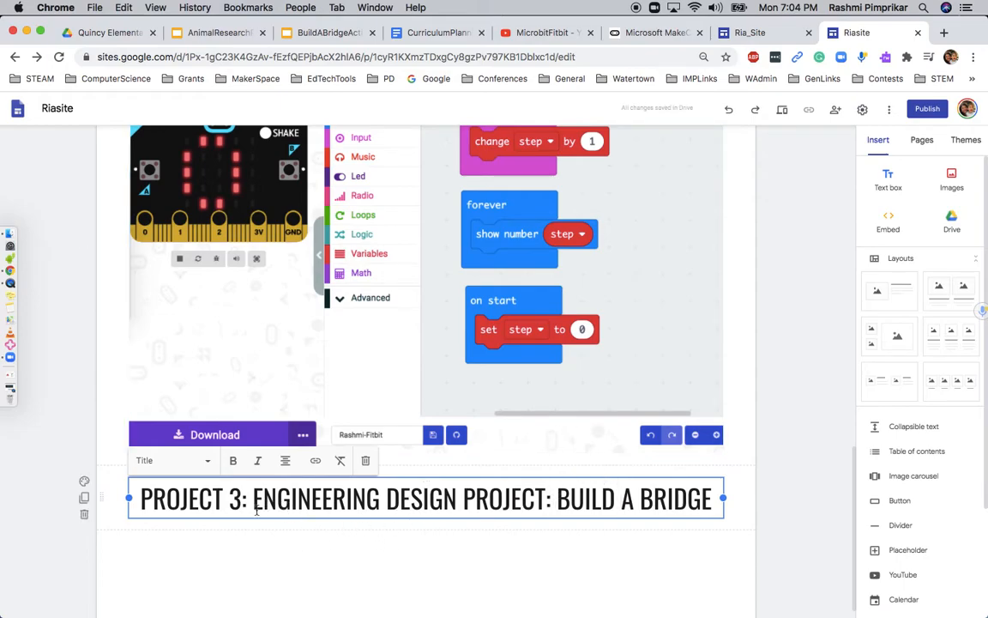
left_click(187, 547)
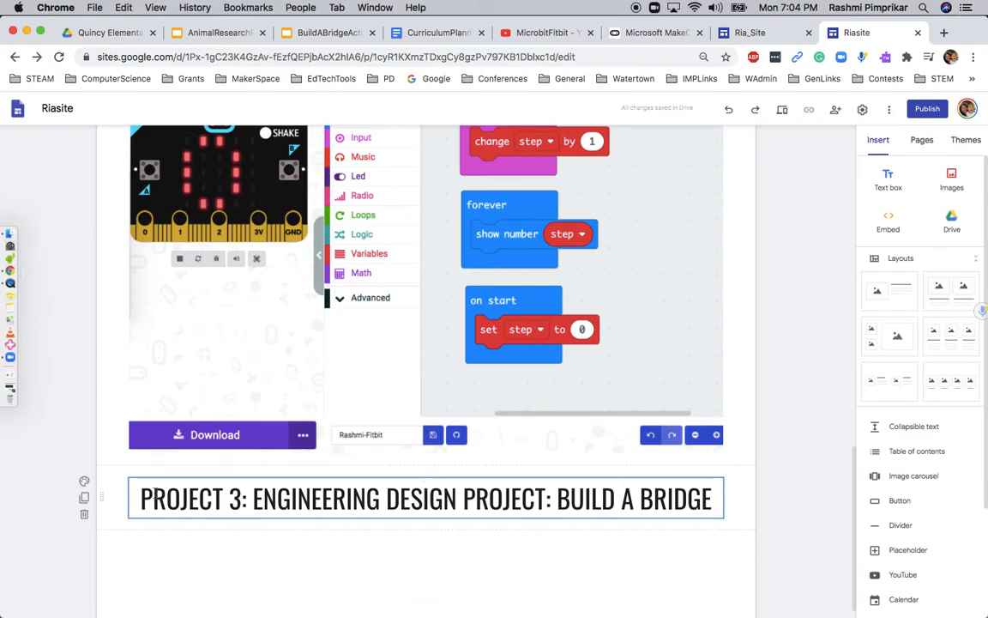
Give the Project 3 section the yellow Emphasis 2 background
left_click(84, 481)
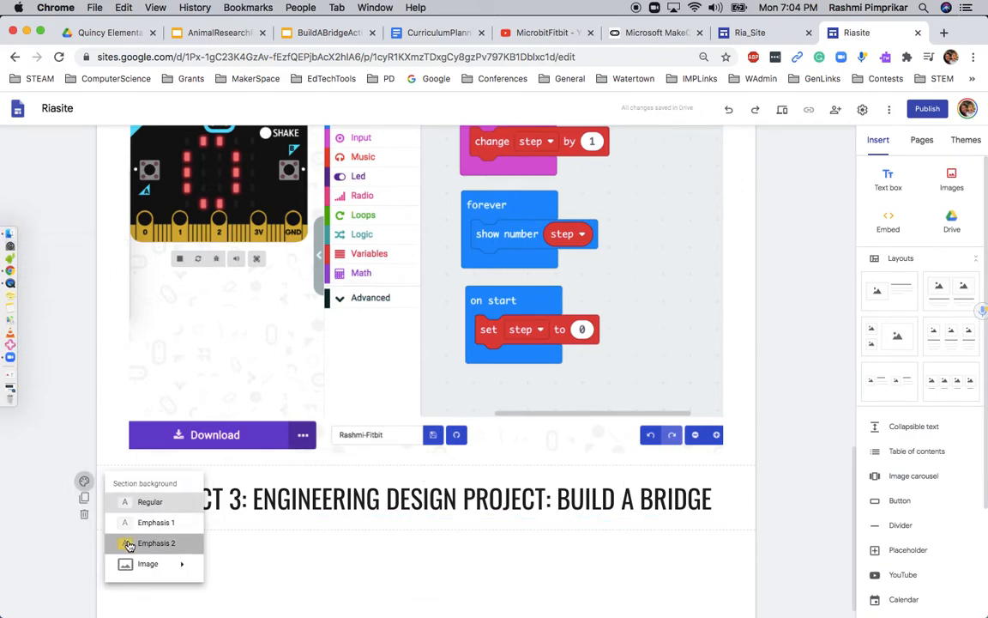
left_click(142, 541)
scroll(373, 590, "down", 1)
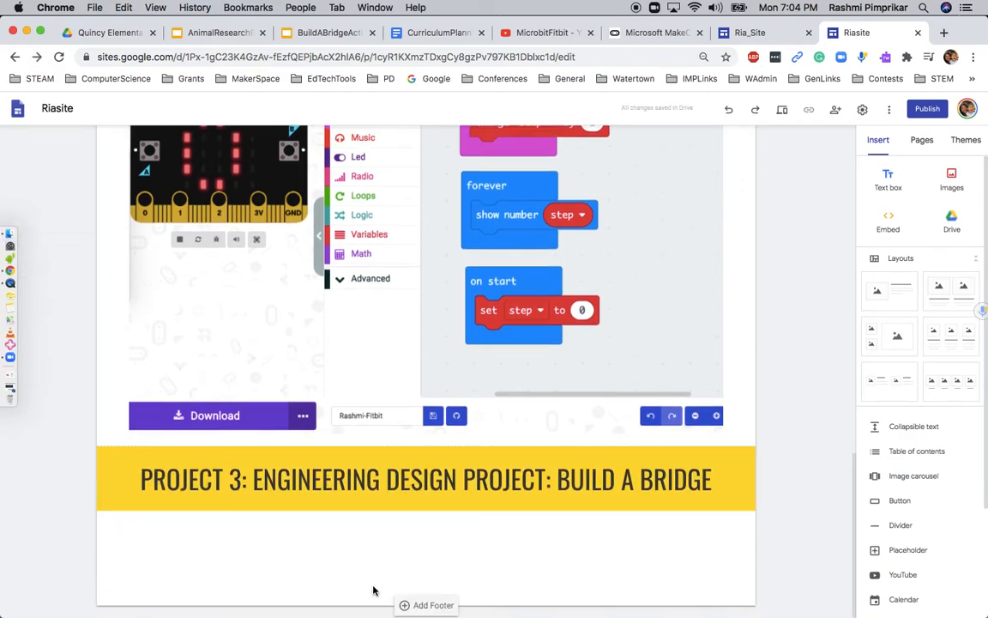
Drop the bridge-building slideshow screenshot below the Project 3 banner and enlarge it
left_click(8, 234)
left_click_drag(542, 208, 460, 554)
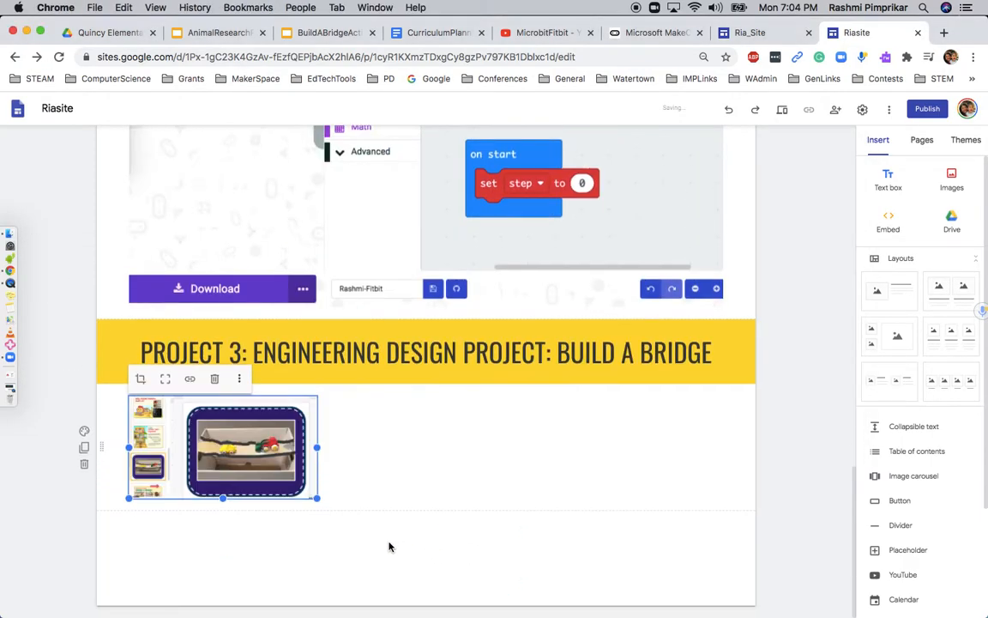
left_click_drag(316, 499, 466, 580)
Resize the bridge screenshot to full page width and slightly taller
scroll(579, 517, "down", 2)
left_click_drag(471, 500, 608, 592)
left_click_drag(669, 612, 722, 552)
left_click_drag(723, 511, 727, 530)
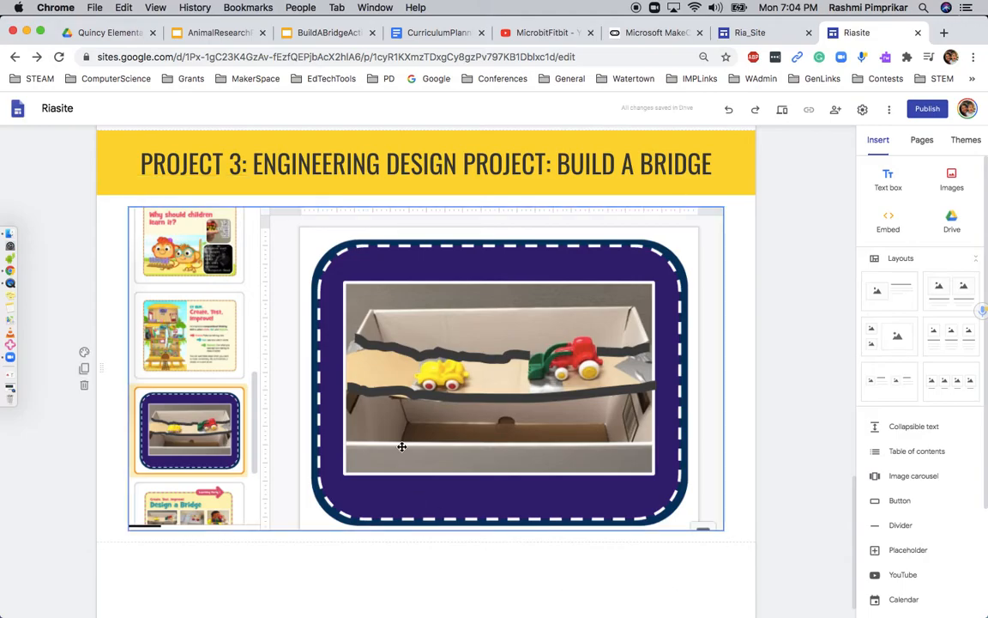
scroll(476, 481, "up", 15)
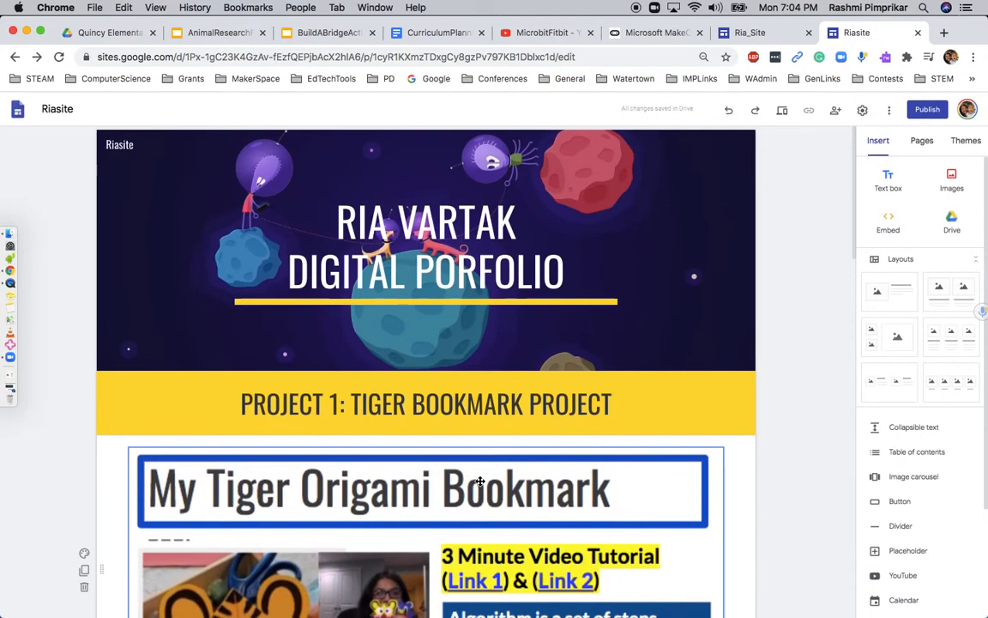
scroll(480, 481, "down", 15)
scroll(536, 486, "down", 3)
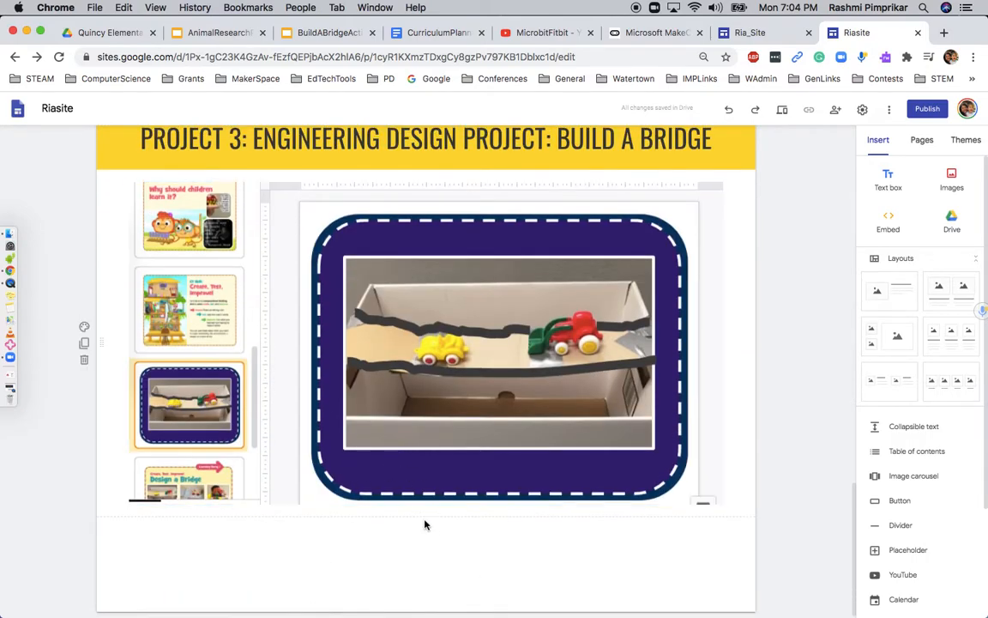
left_click(418, 510)
left_click_drag(419, 507, 425, 517)
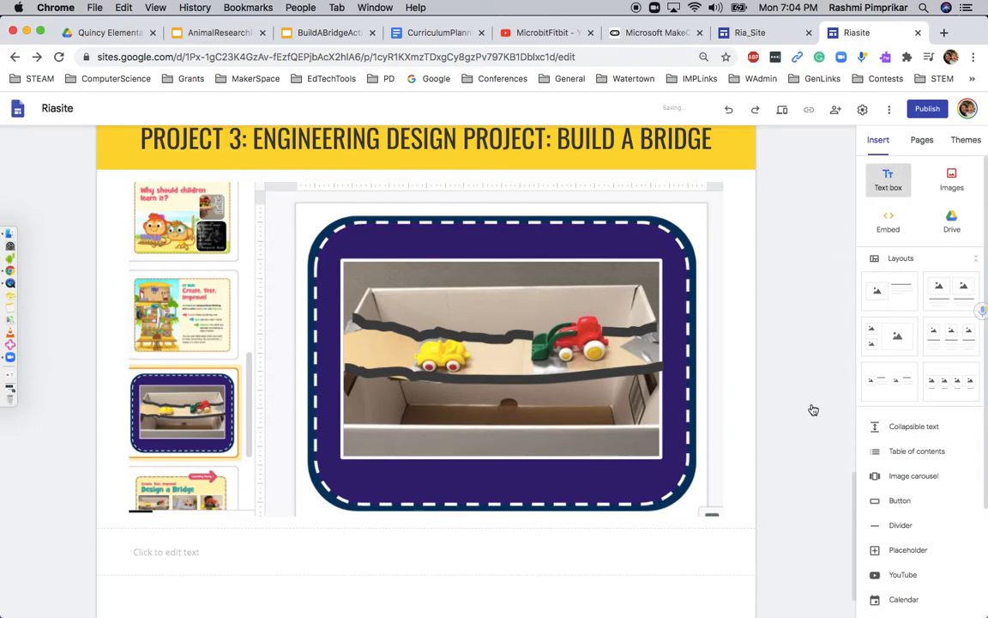
Type the footer line 'Questions? Please feel free to contact me at' followed by the author's e-mail address
left_click(606, 536)
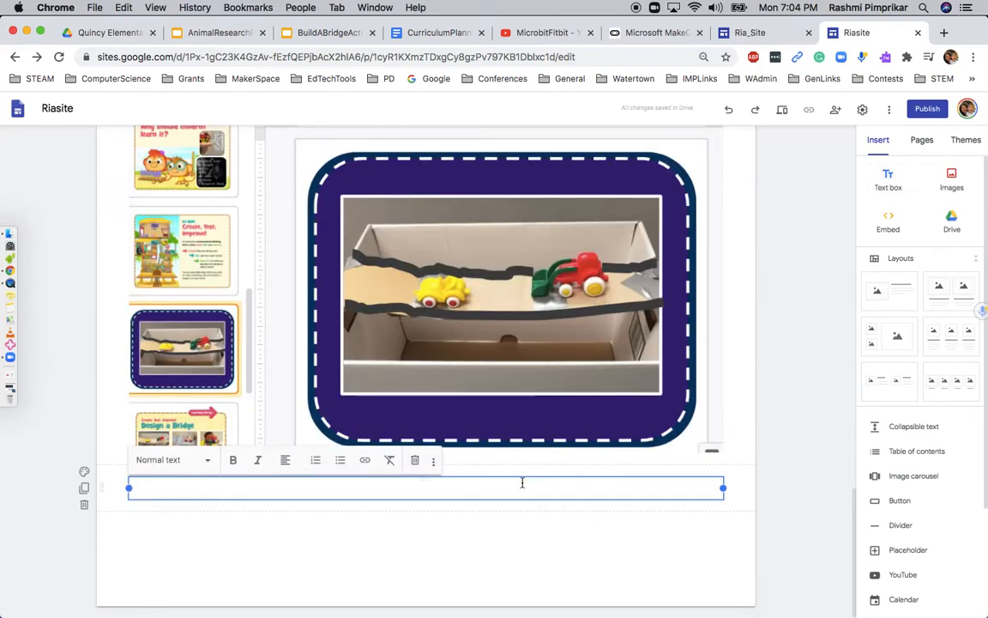
type("Questio")
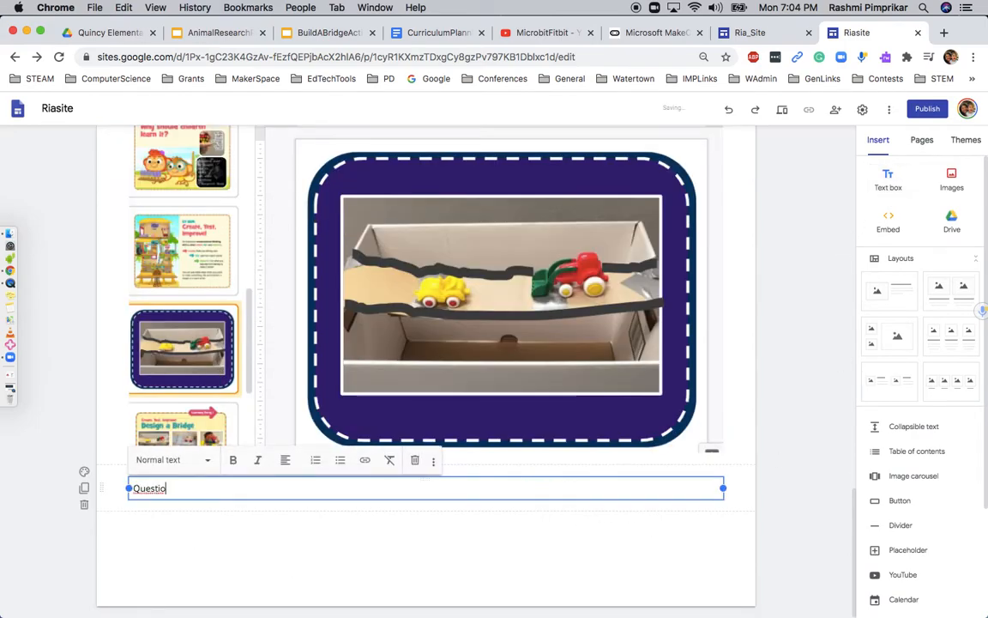
type("ns? Please ")
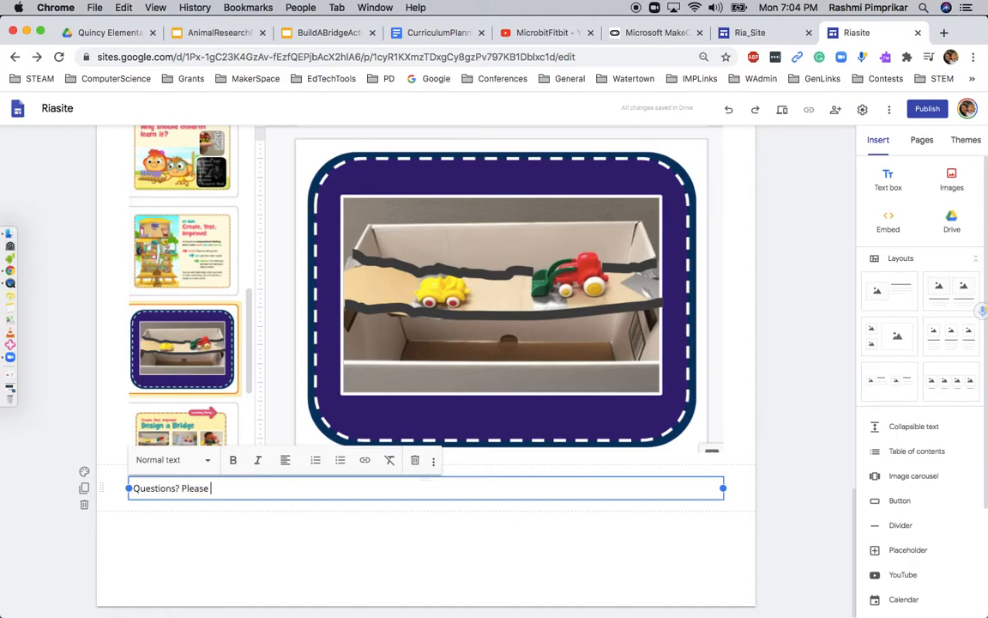
type("feel free to contact me at your email.")
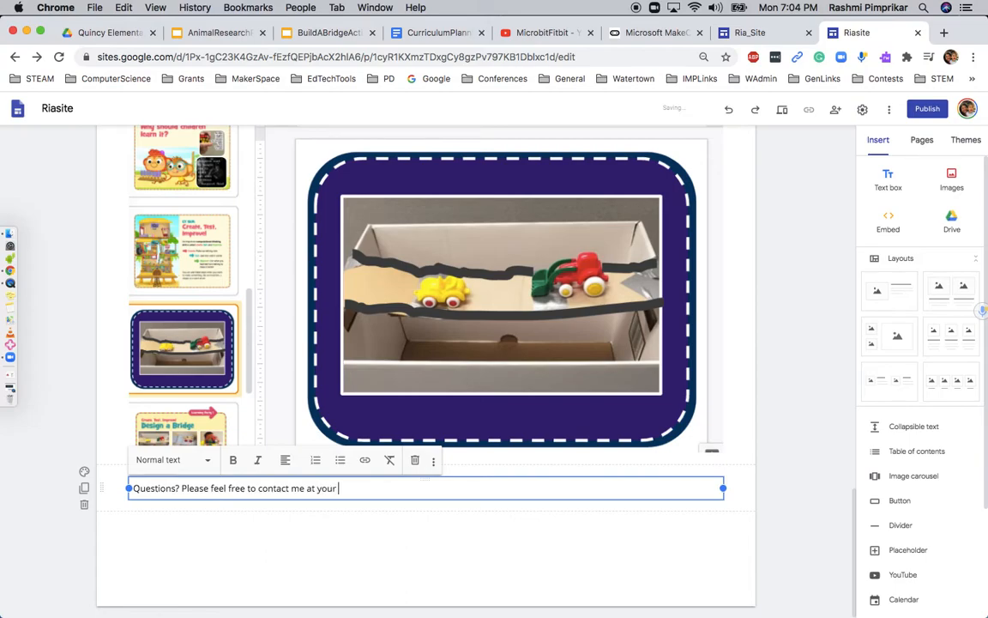
key("BackSpace")
key("BackSpace")
key("BackSpace")
key("BackSpace")
key("BackSpace")
key("BackSpace")
key("BackSpace")
key("BackSpace")
key("BackSpace")
key("BackSpace")
key("BackSpace")
key("BackSpace")
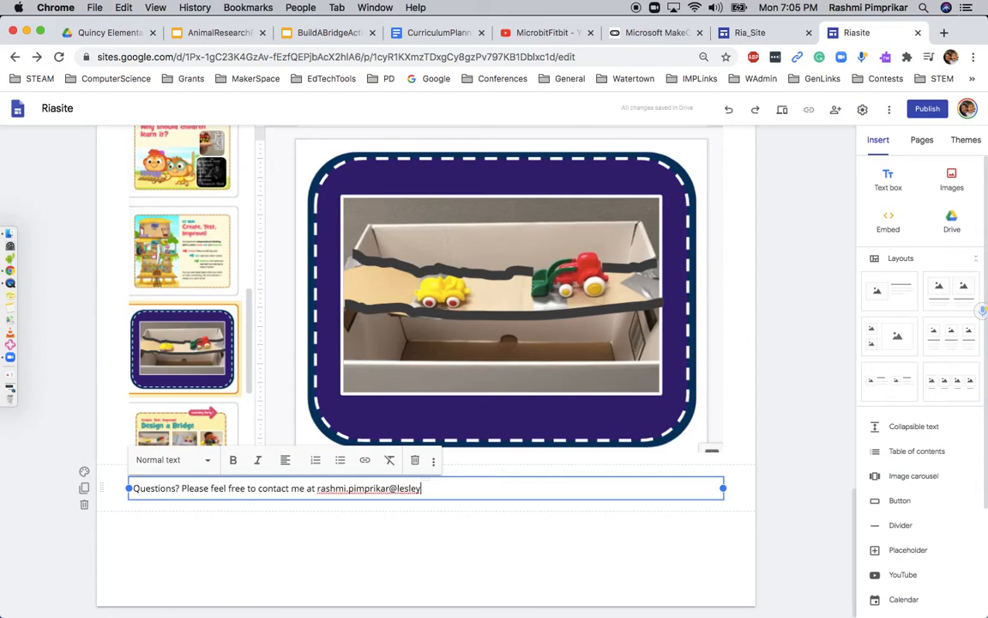
Style the contact line as a centered, italic Heading
left_click(159, 461)
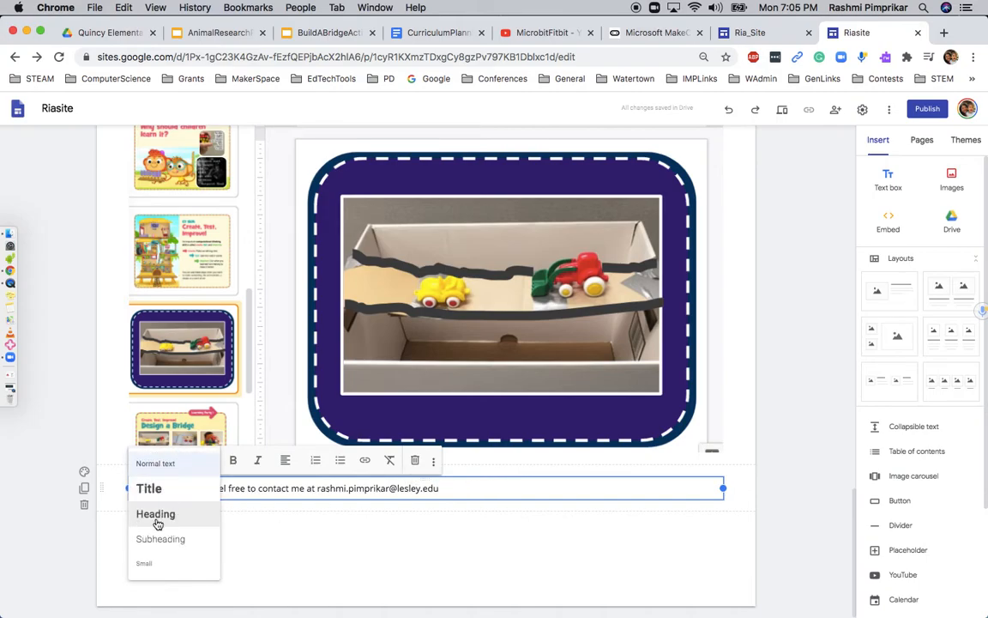
left_click(157, 515)
left_click(258, 466)
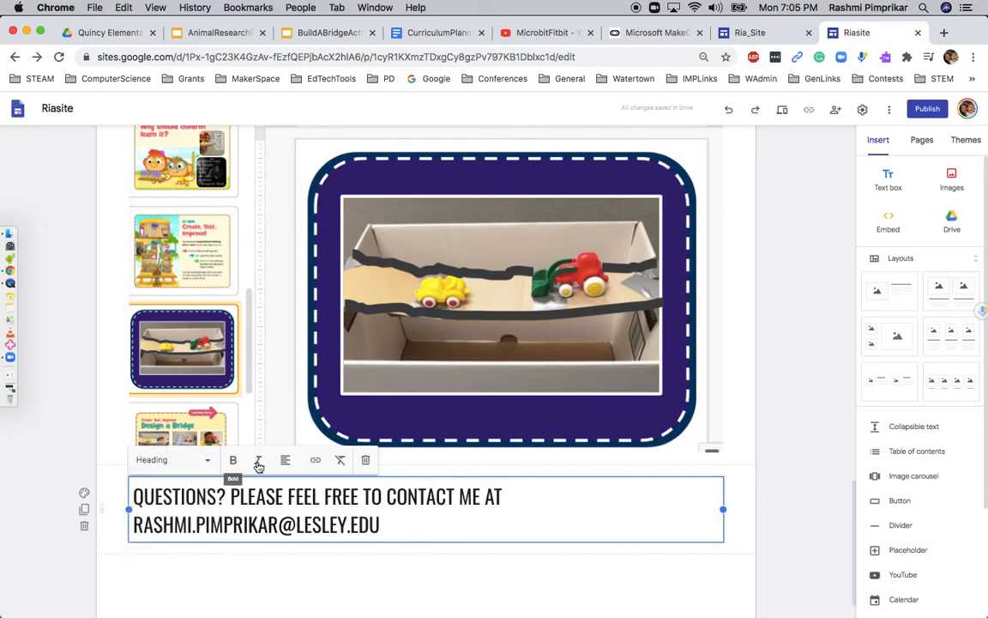
left_click(414, 529, "shift")
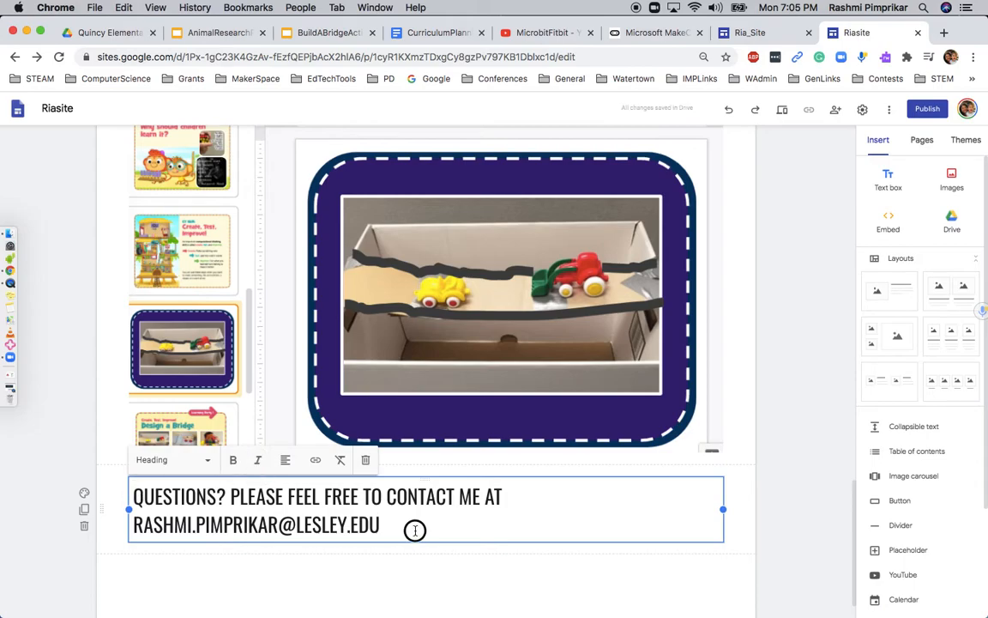
left_click(257, 460)
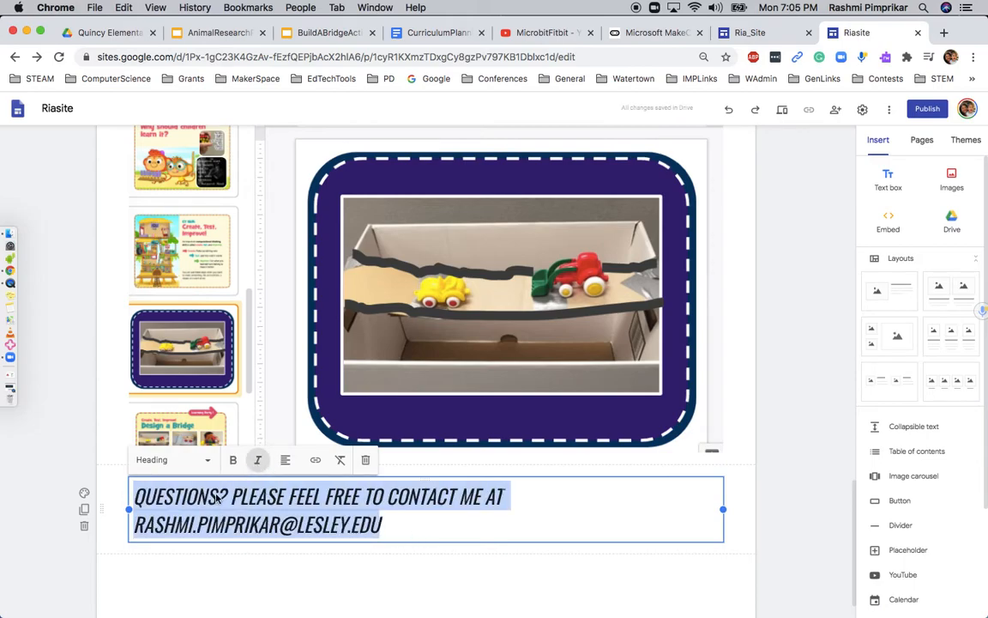
left_click(285, 460)
left_click(286, 488)
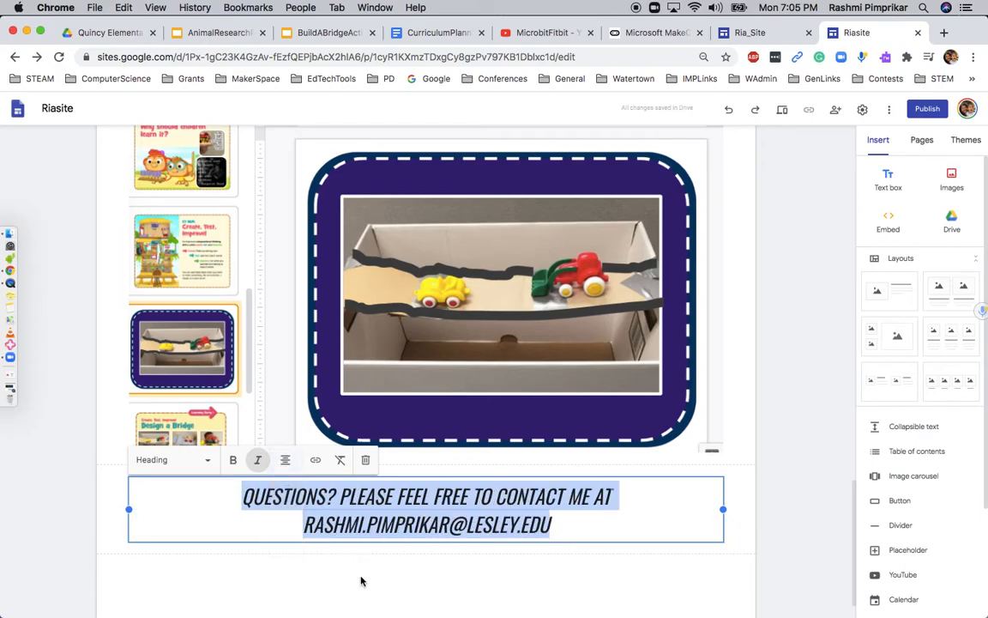
left_click(362, 580)
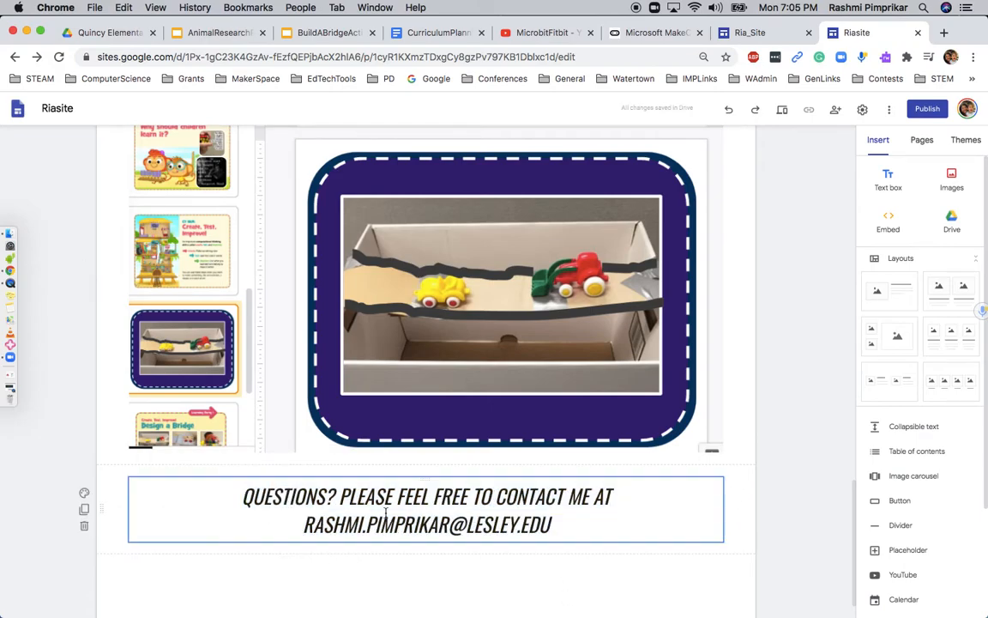
Set the footer section background to light grey Emphasis 1 and review the page
left_click(84, 492)
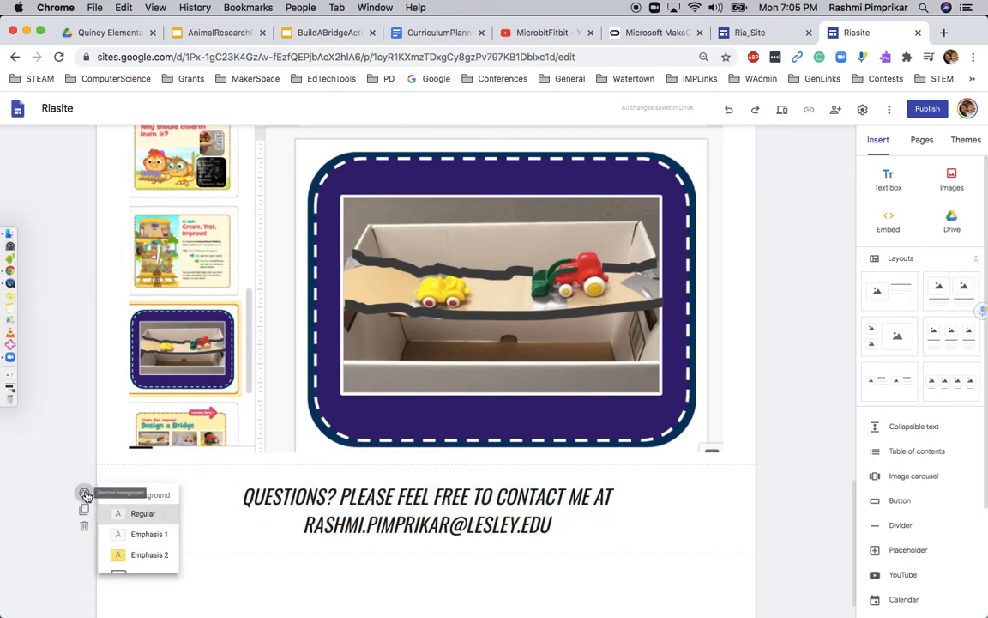
left_click(135, 529)
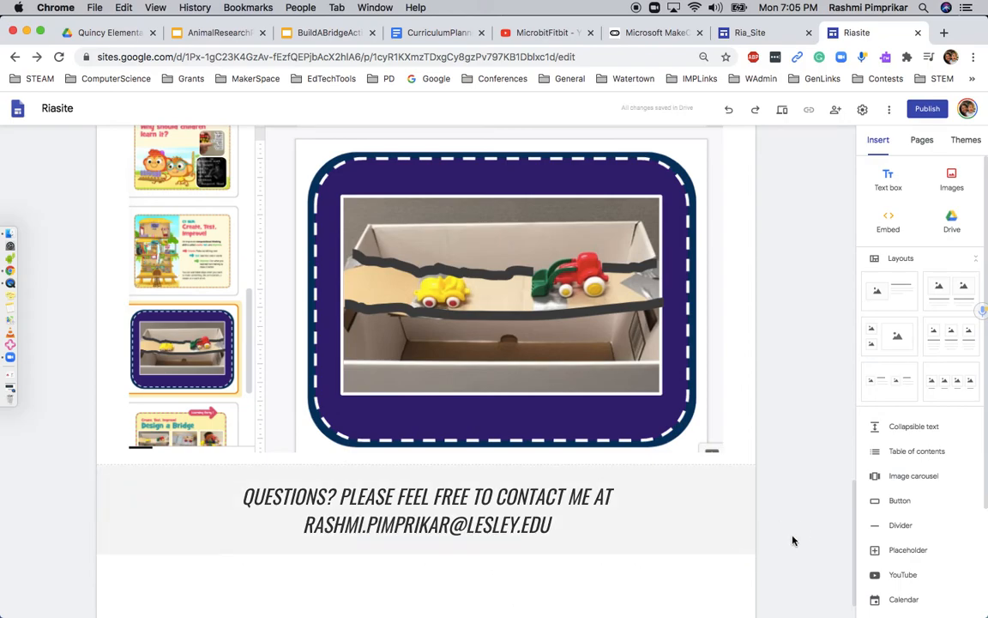
scroll(661, 518, "up", 10)
scroll(661, 518, "up", 10)
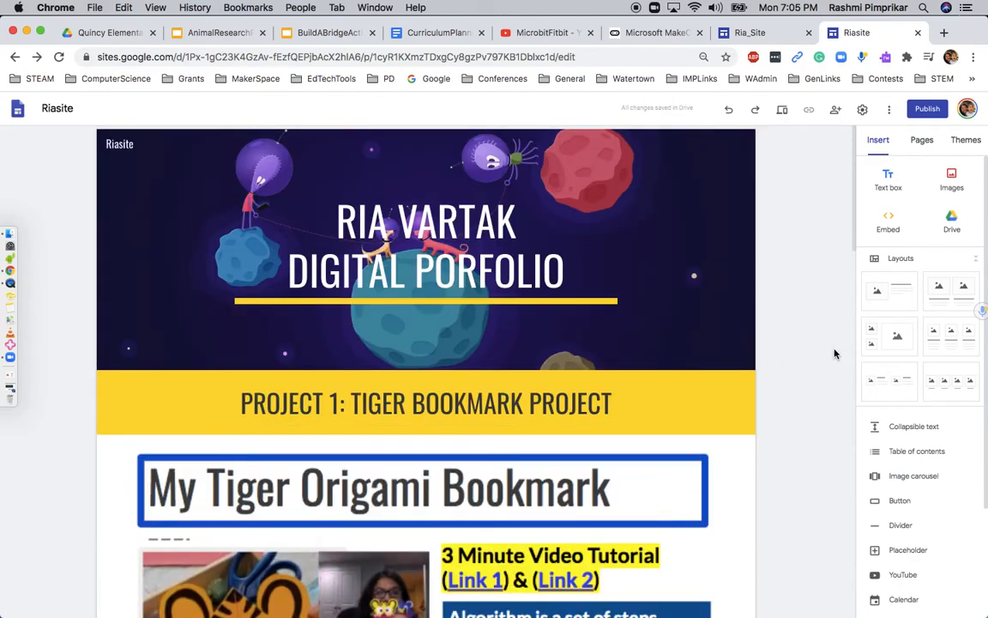
scroll(513, 281, "down", 8)
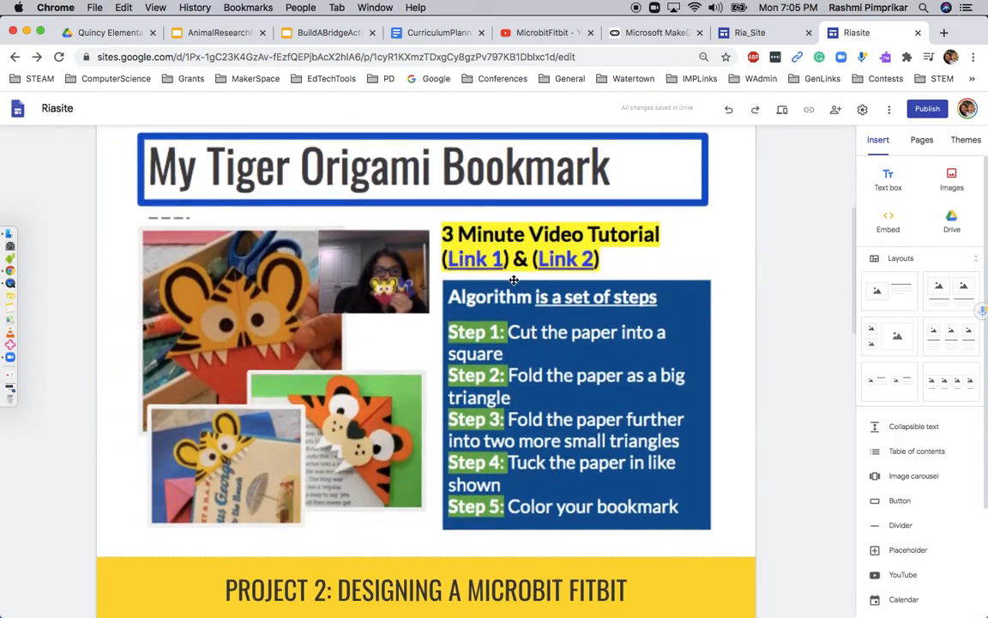
scroll(513, 280, "down", 10)
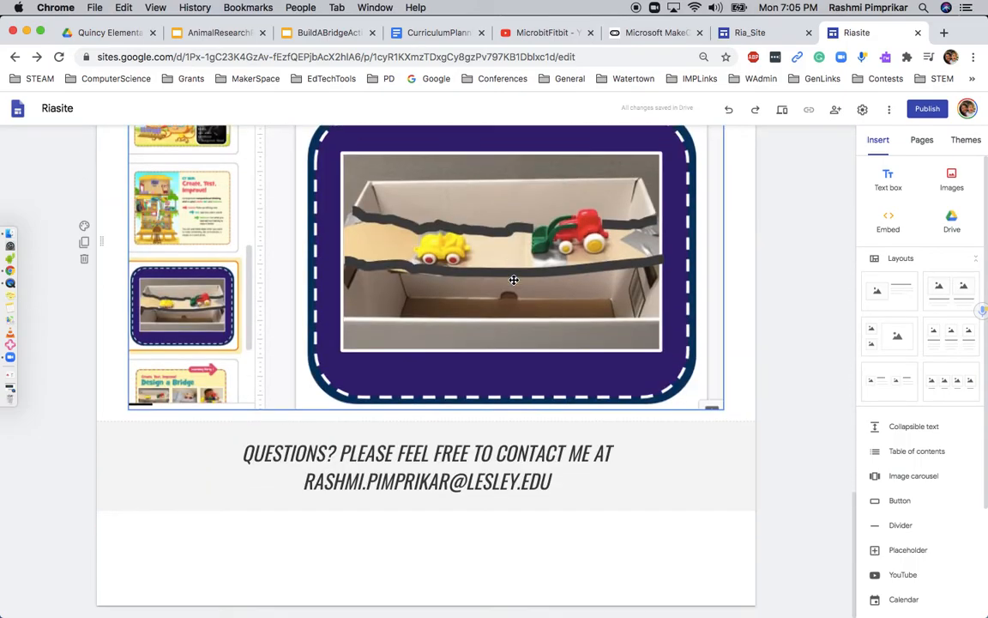
scroll(513, 281, "up", 15)
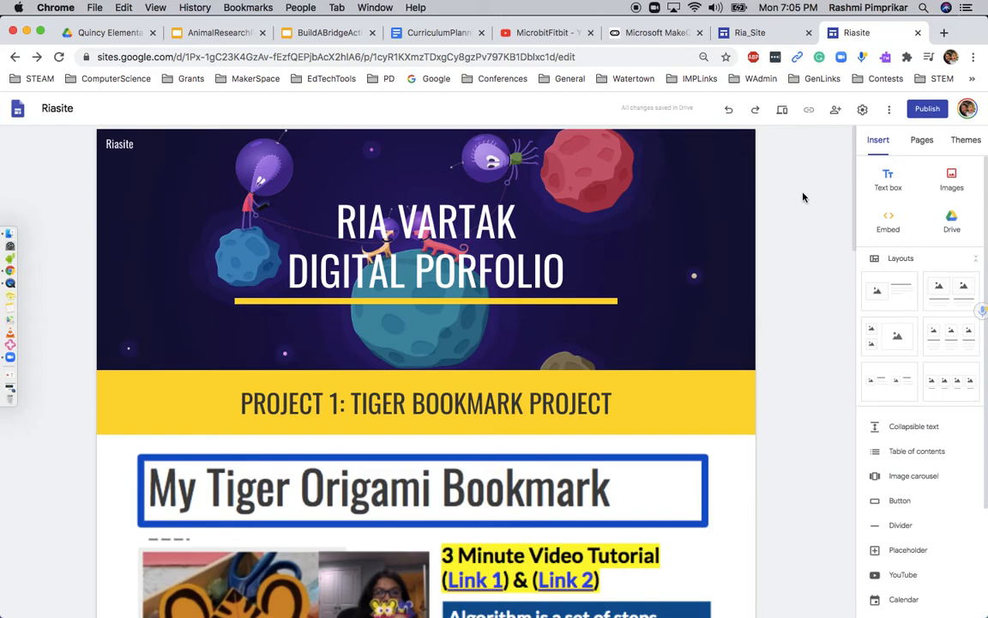
left_click(838, 117)
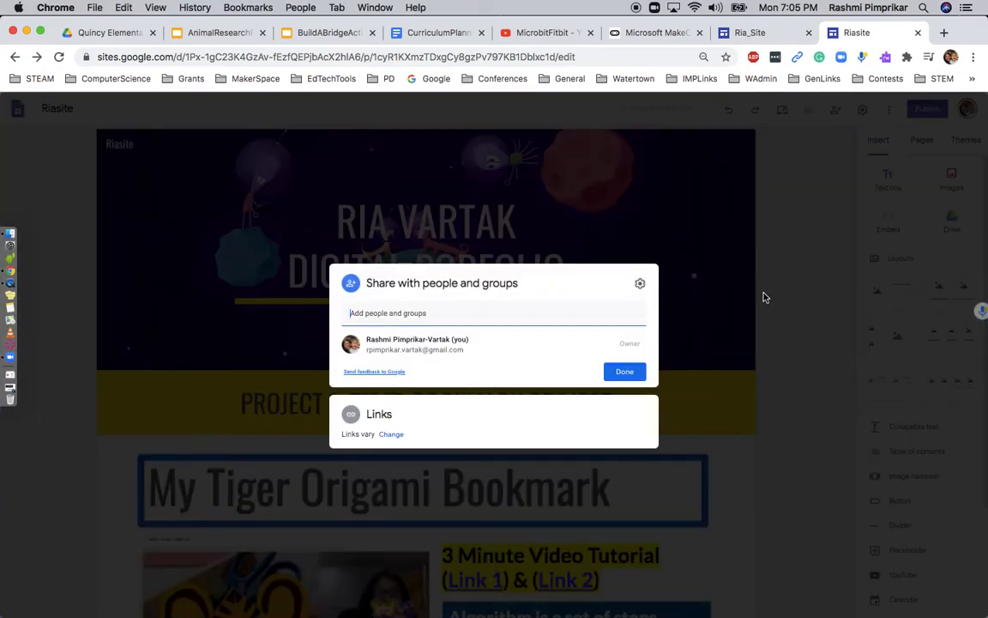
left_click(391, 435)
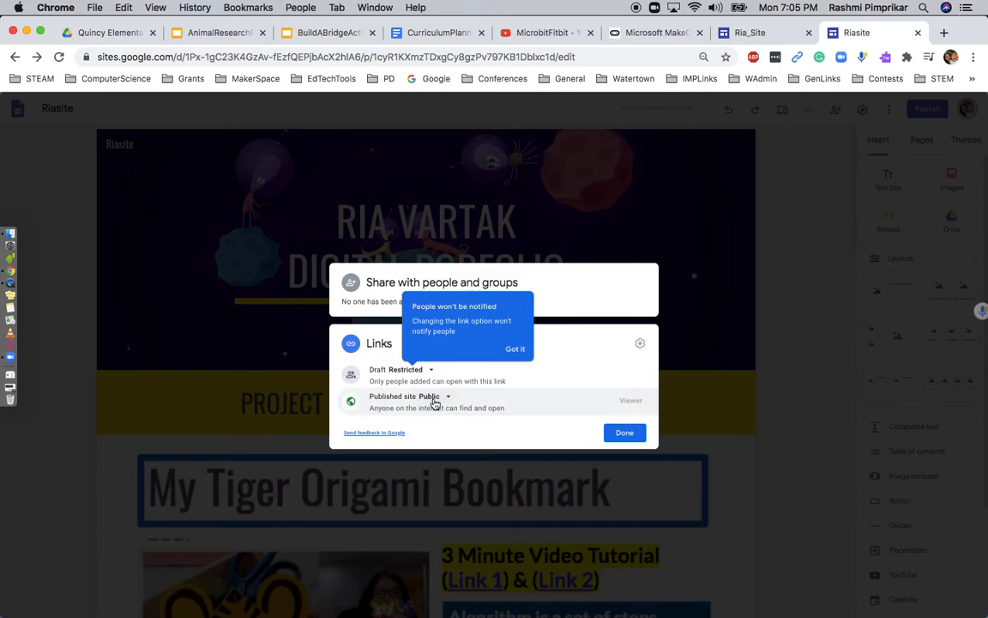
left_click(625, 433)
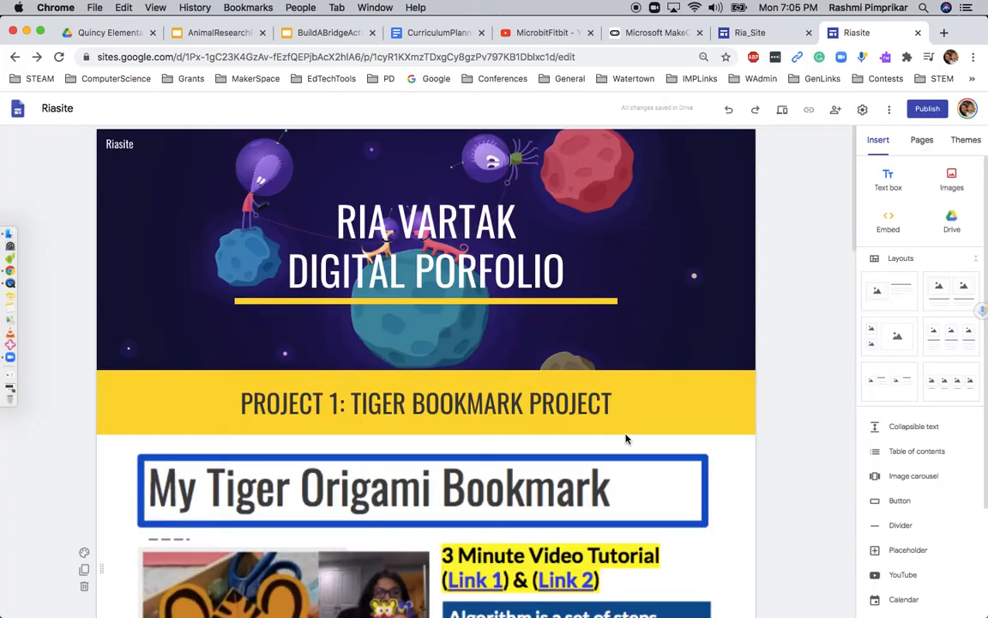
Publish the site to the web at sites.google.com/view/riasite
left_click(924, 111)
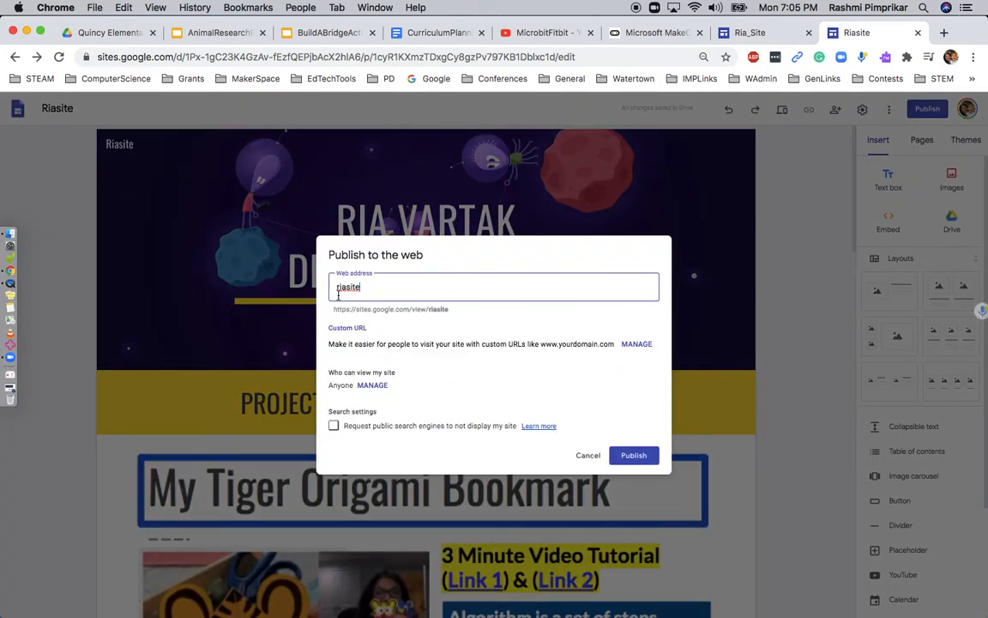
left_click(635, 457)
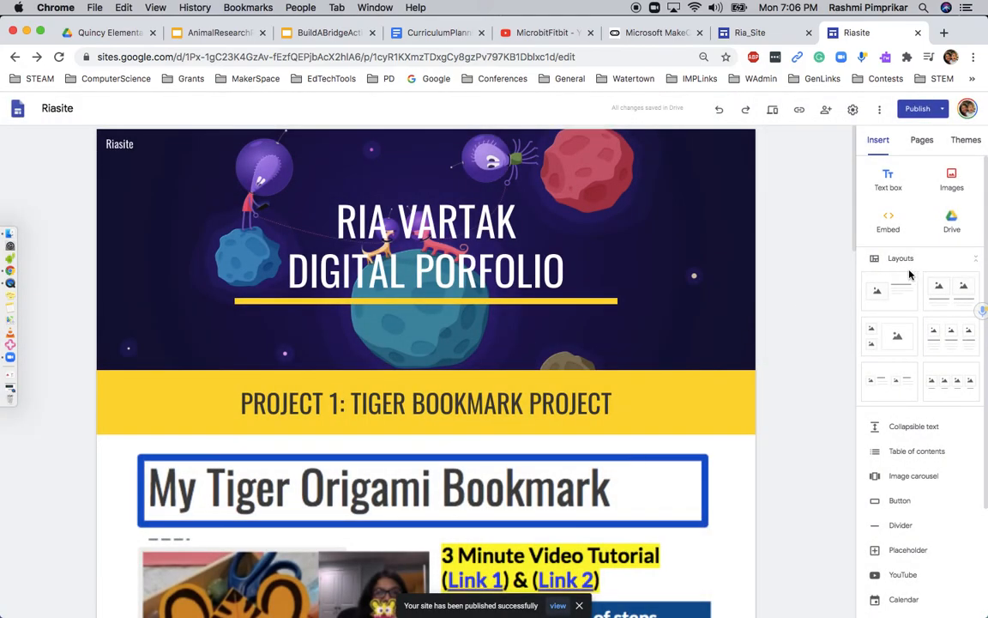
left_click(942, 110)
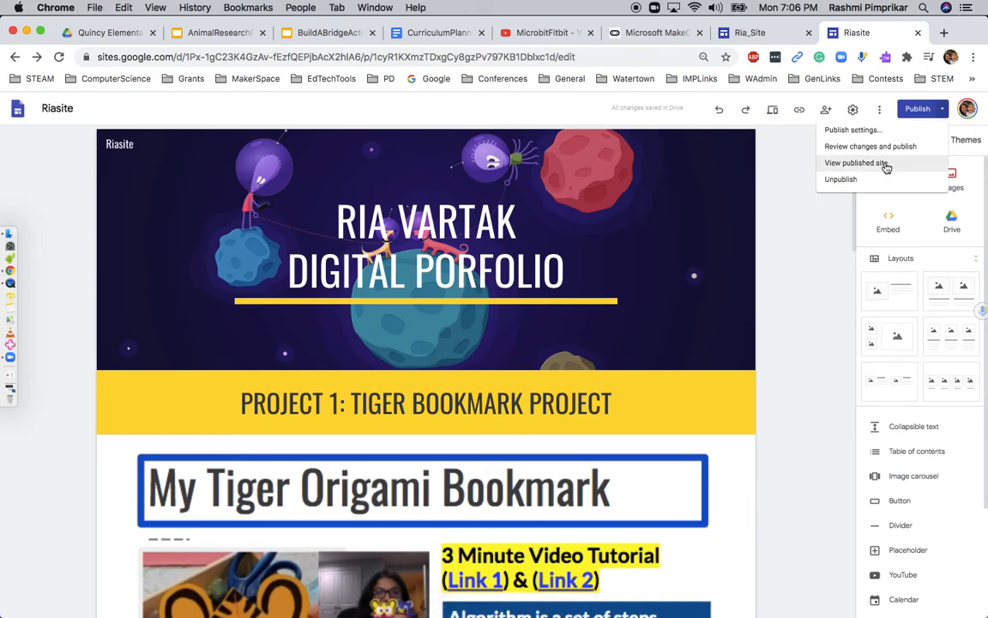
View the published Riasite site in a new tab, scroll through it, and select its URL
left_click(884, 163)
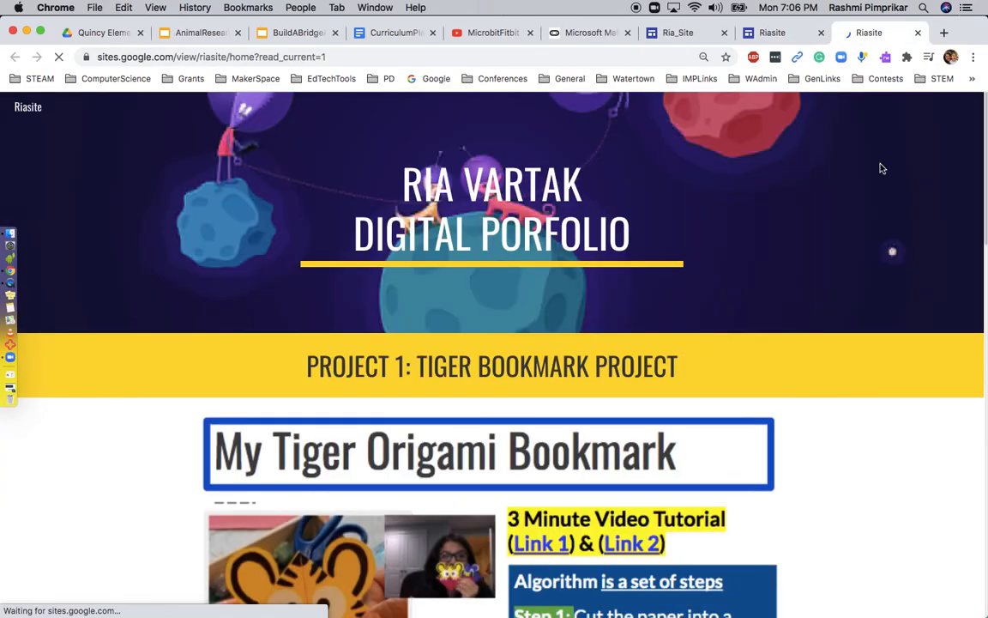
scroll(728, 282, "down", 3)
scroll(728, 283, "down", 15)
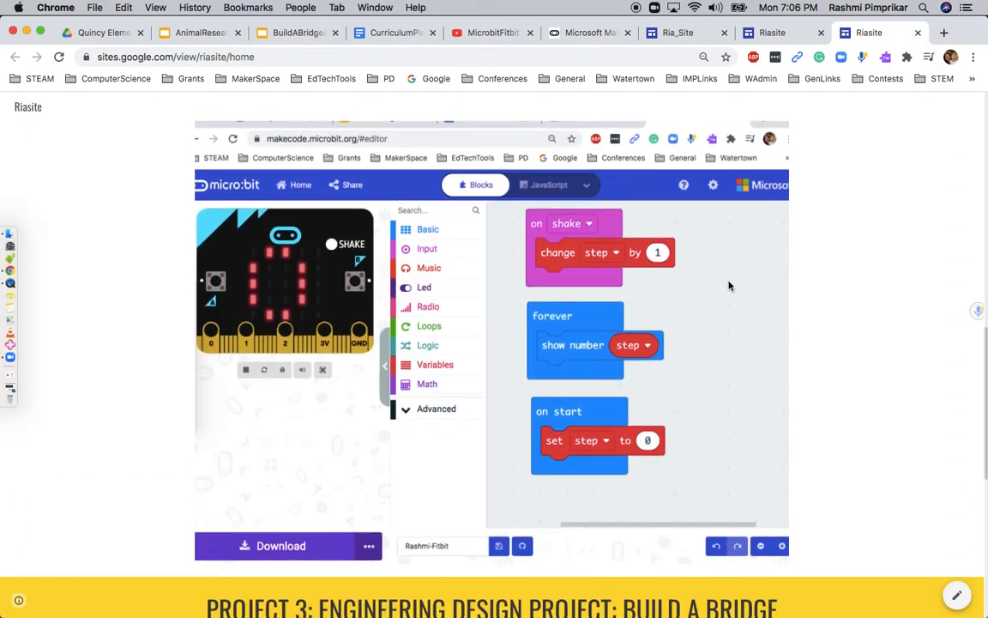
scroll(729, 286, "up", 20)
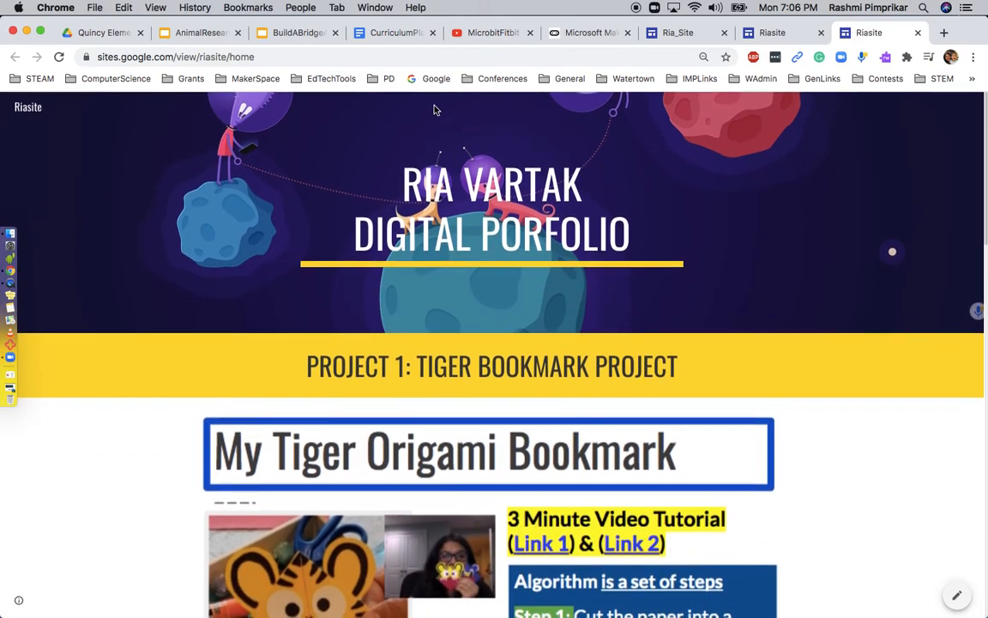
left_click(315, 56)
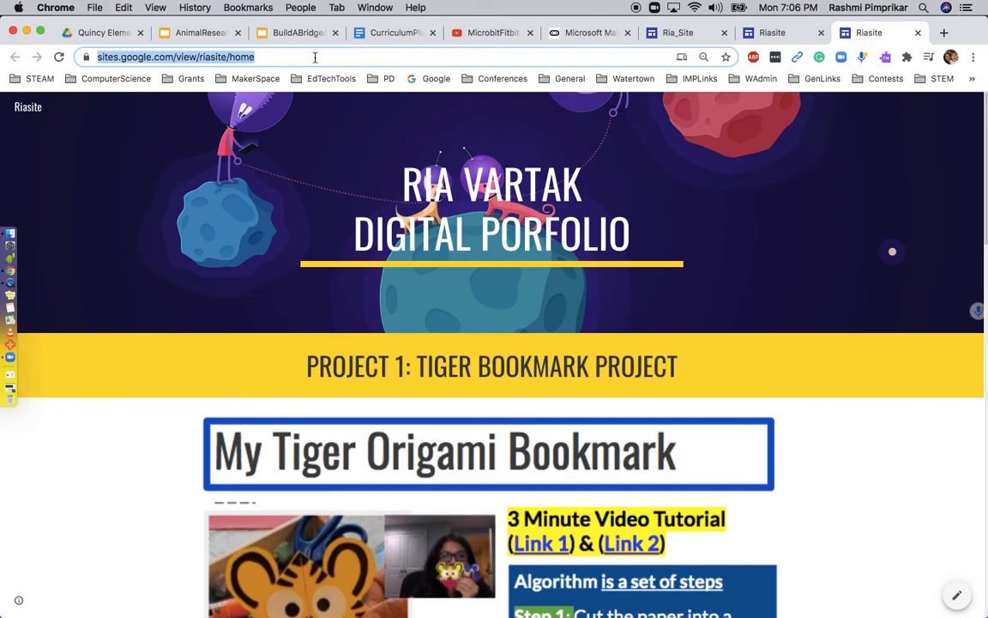